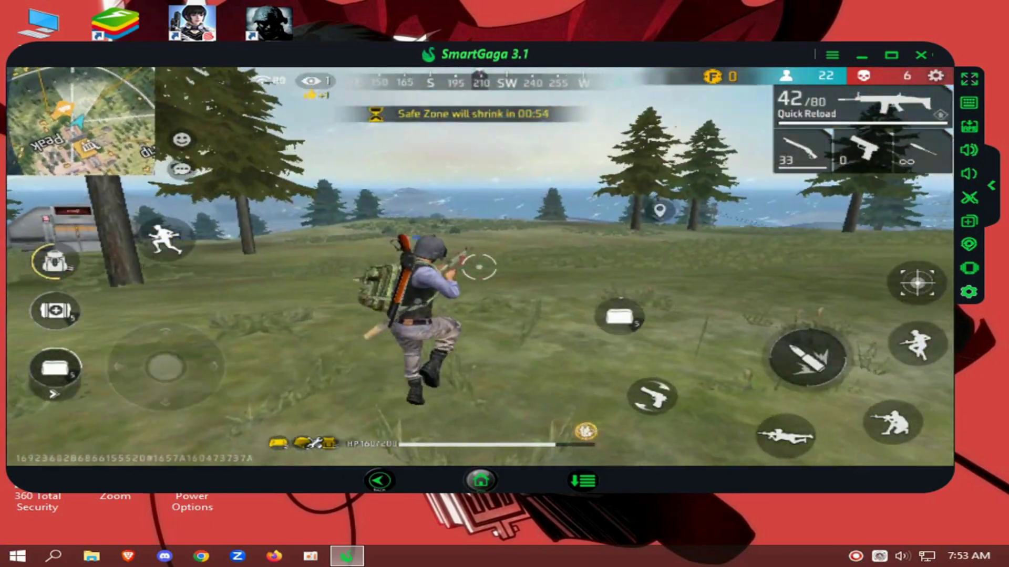
- Snipe enemies with the sniper rifle, scoring a Monster Kill
key(2)
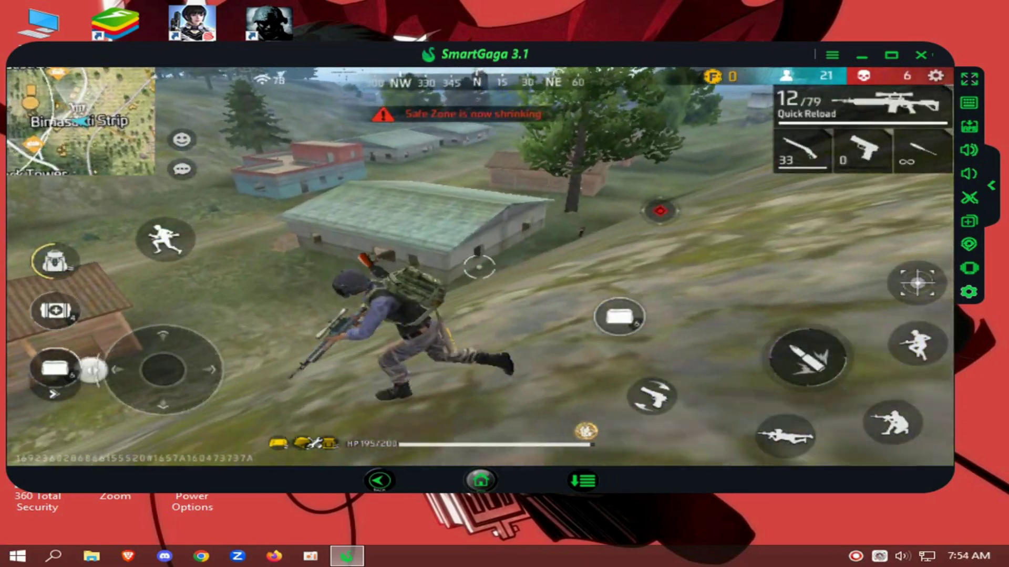
key(3)
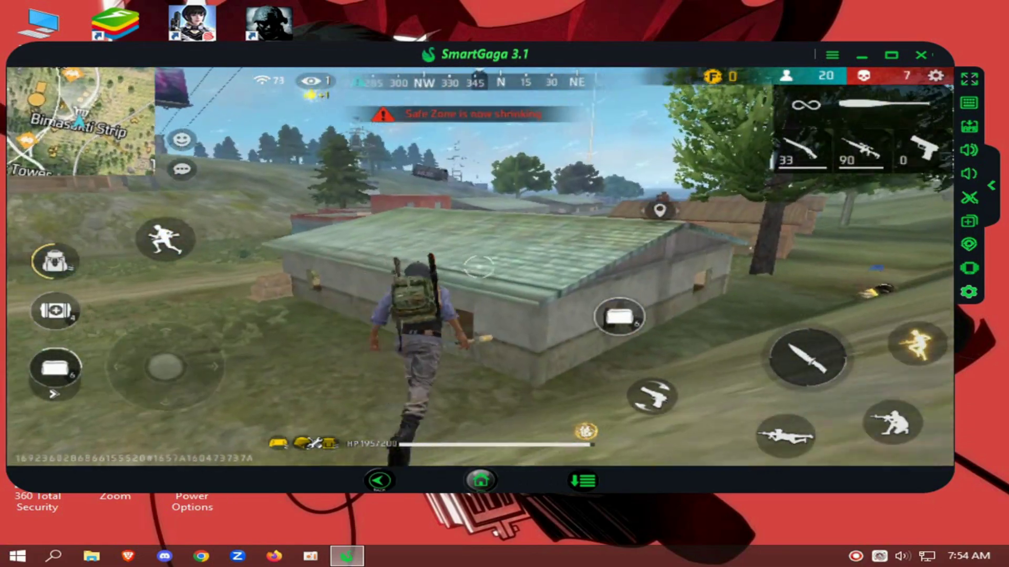
key(2)
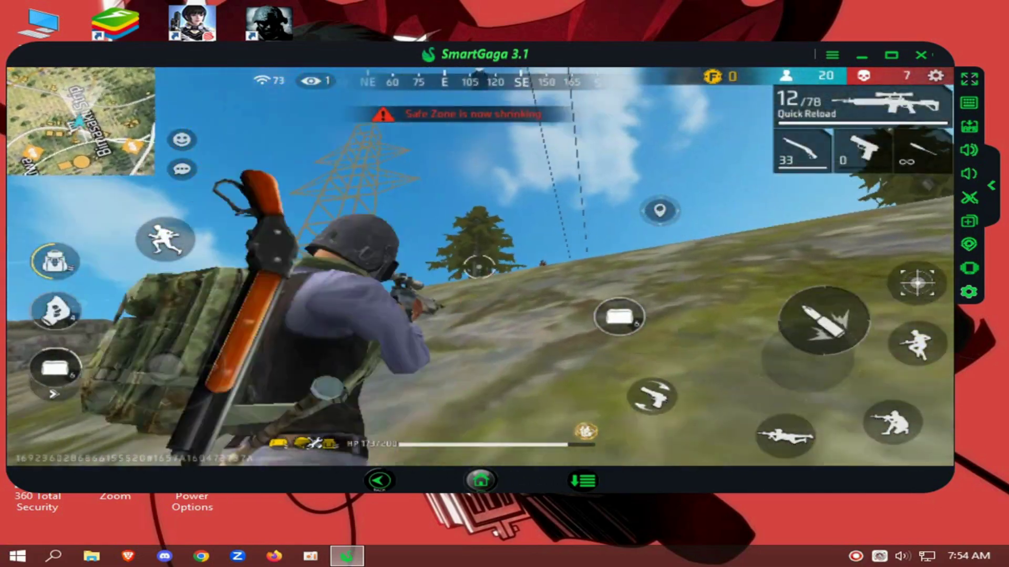
click(505, 283)
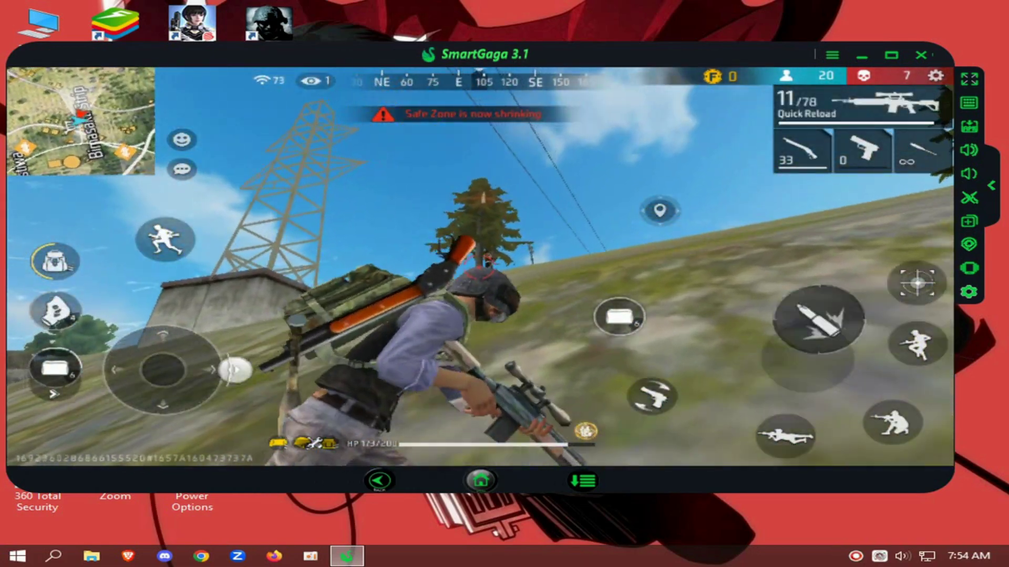
click(504, 284)
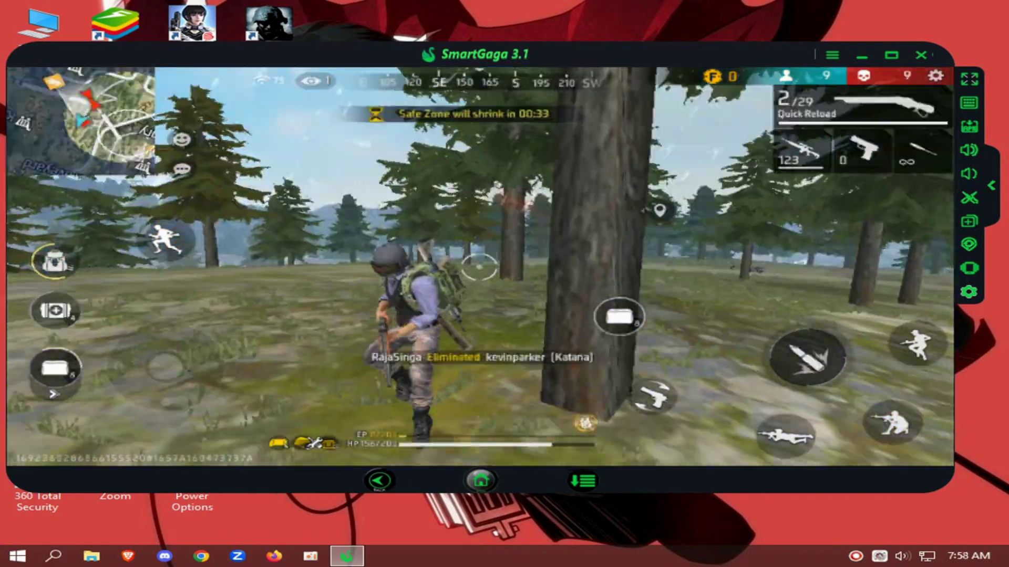
- Fight close-range enemies with the shotgun, swapping to the melee weapon between shots
key(3)
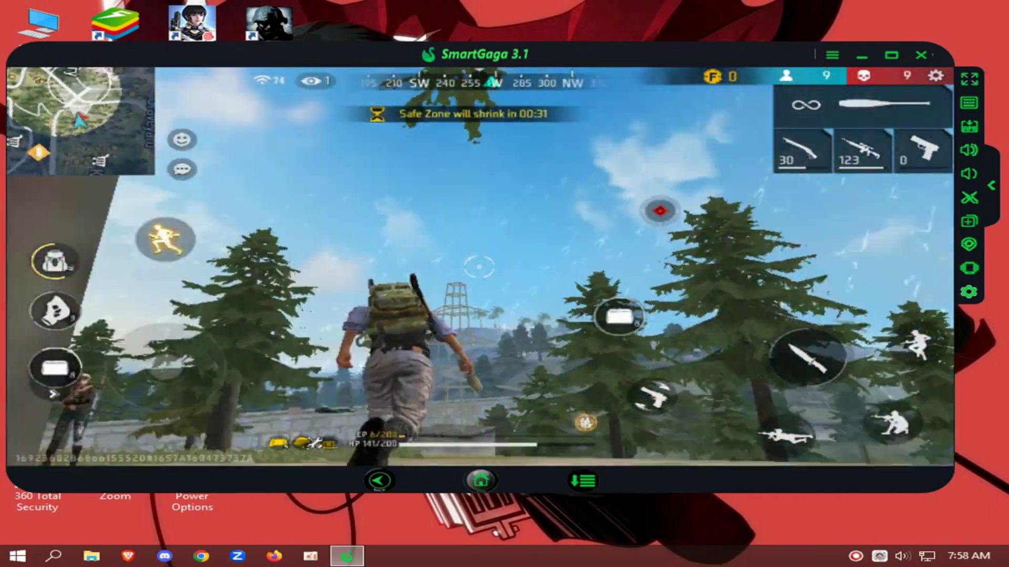
key(1)
click(505, 283)
key(3)
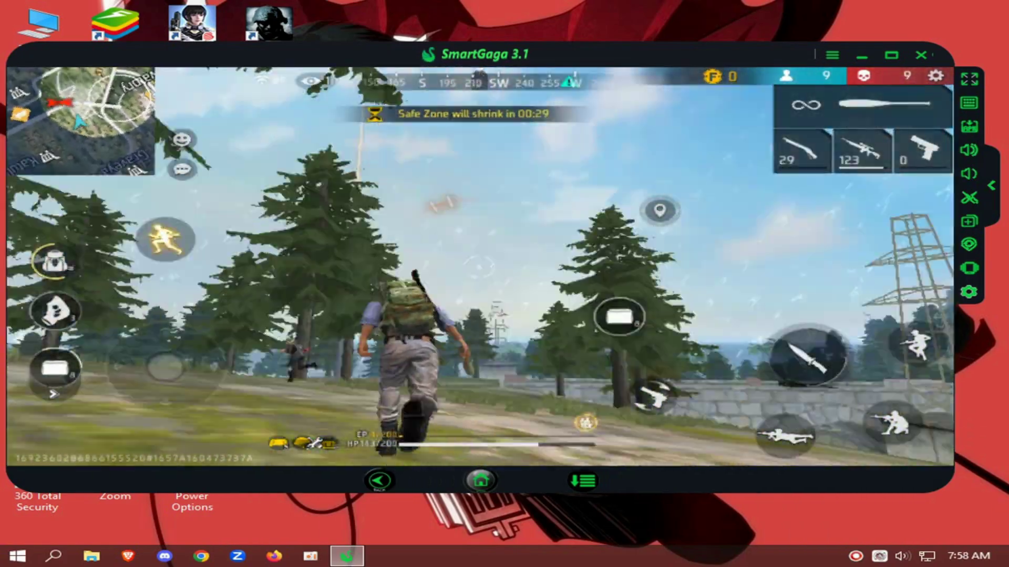
key(1)
click(478, 268)
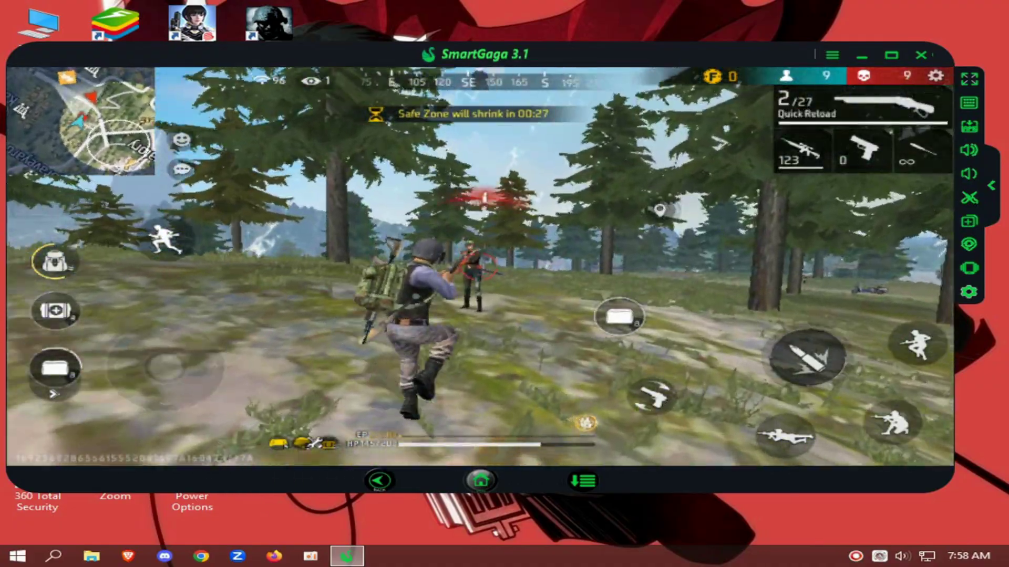
click(505, 284)
key(3)
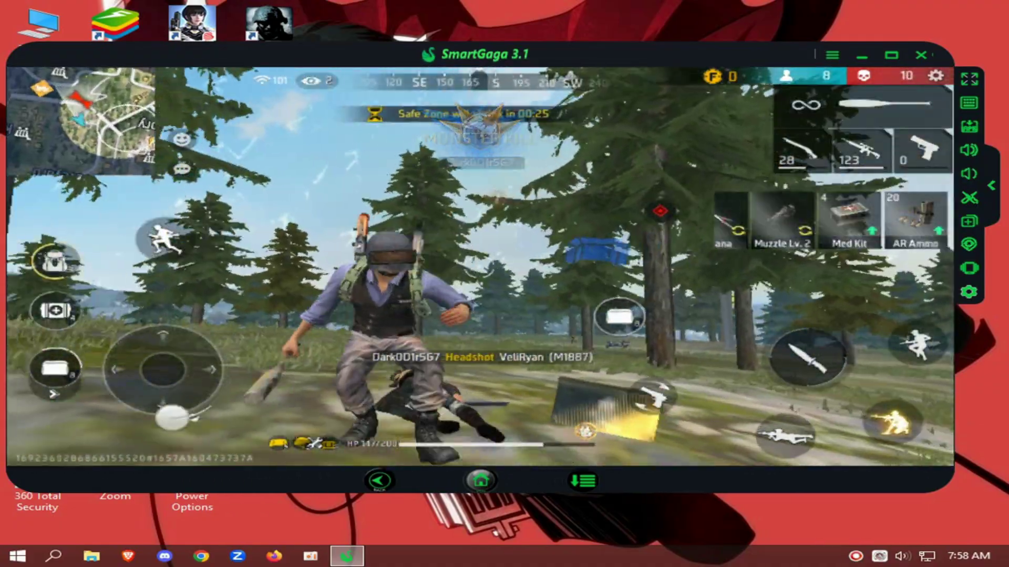
- Score headshot kills with the scoped rifle, alternating with the melee weapon
key(2)
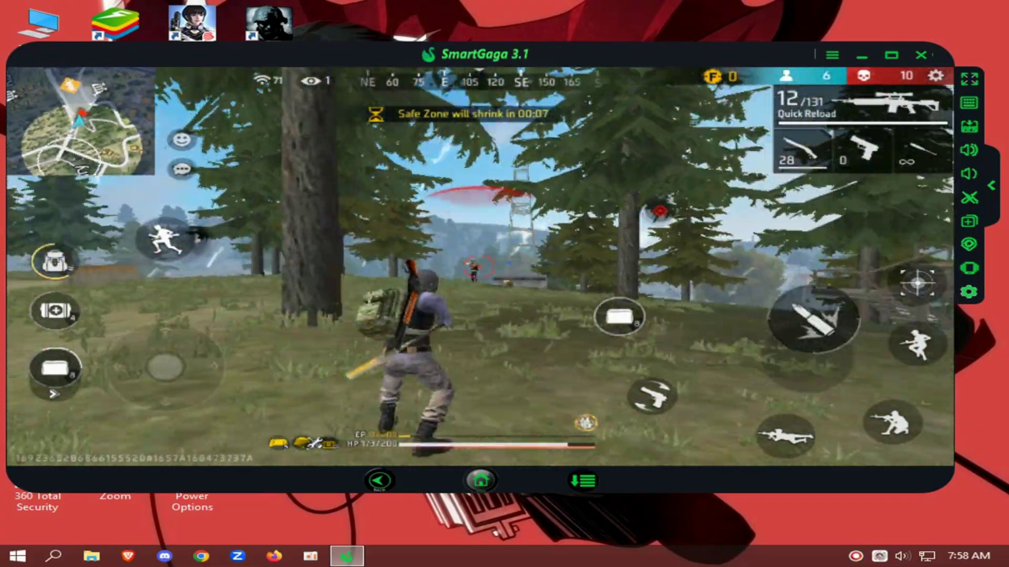
click(478, 268)
key(3)
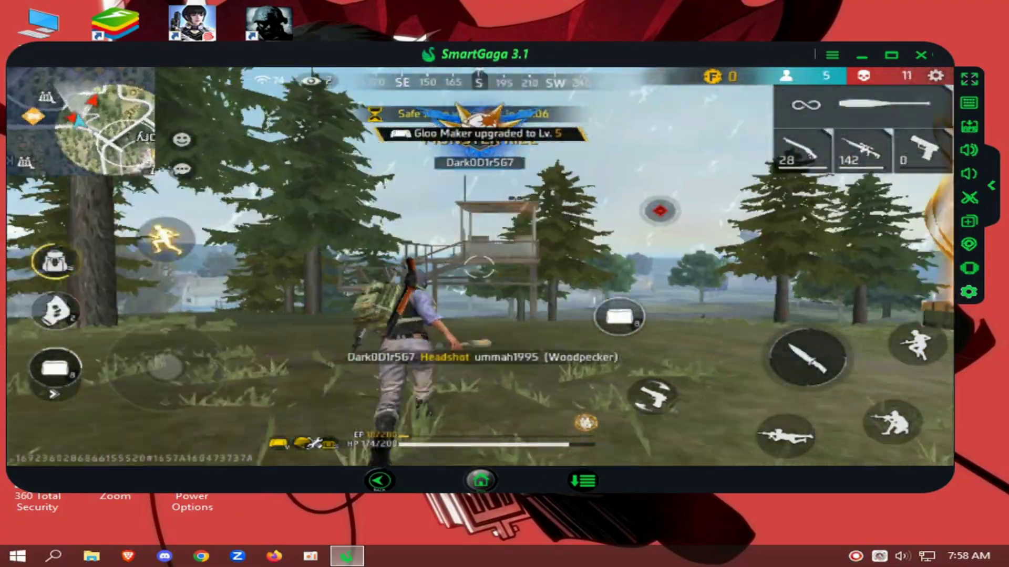
key(2)
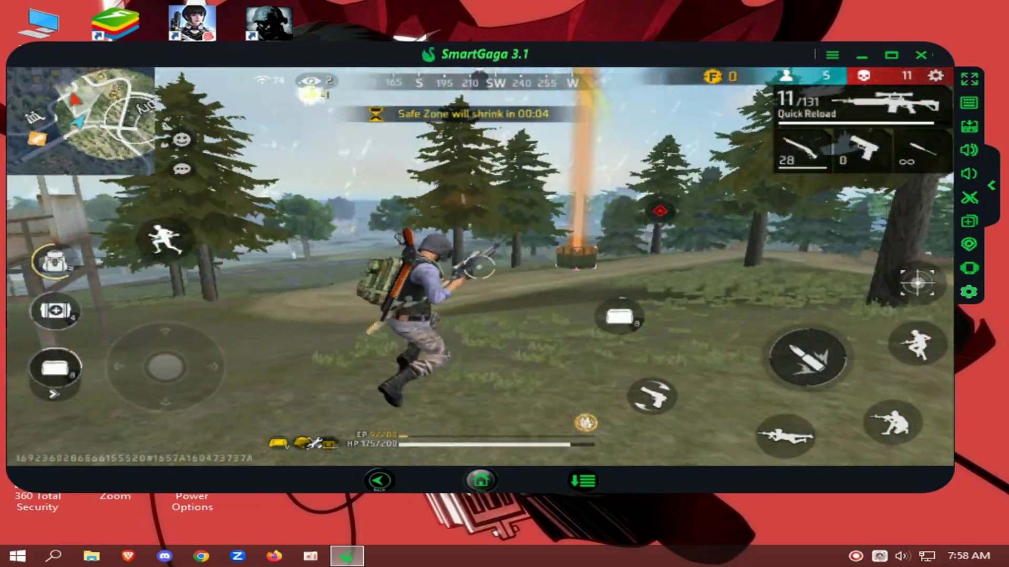
click(478, 268)
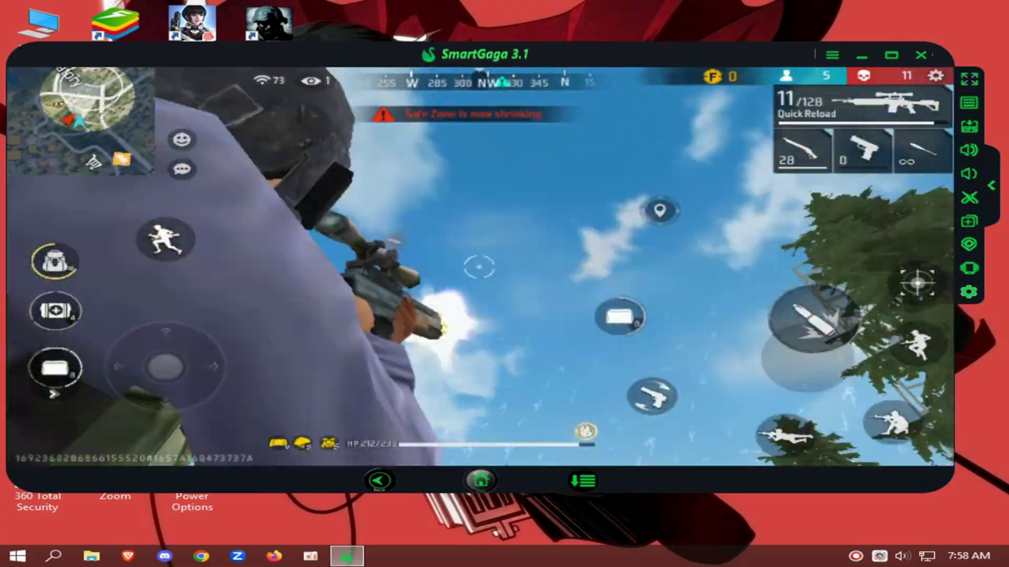
key(3)
key(2)
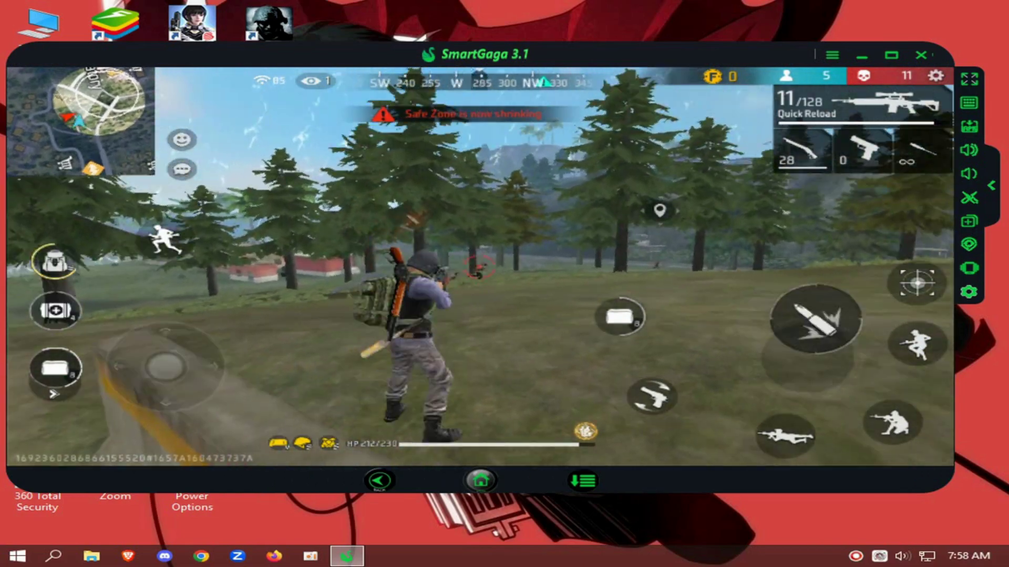
key(3)
key(2)
click(478, 268)
key(3)
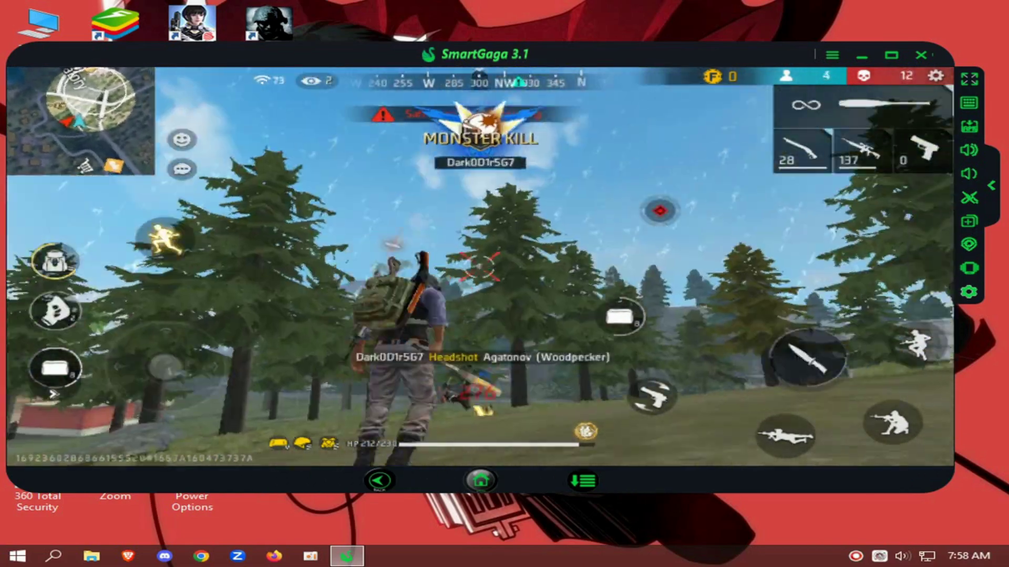
key(2)
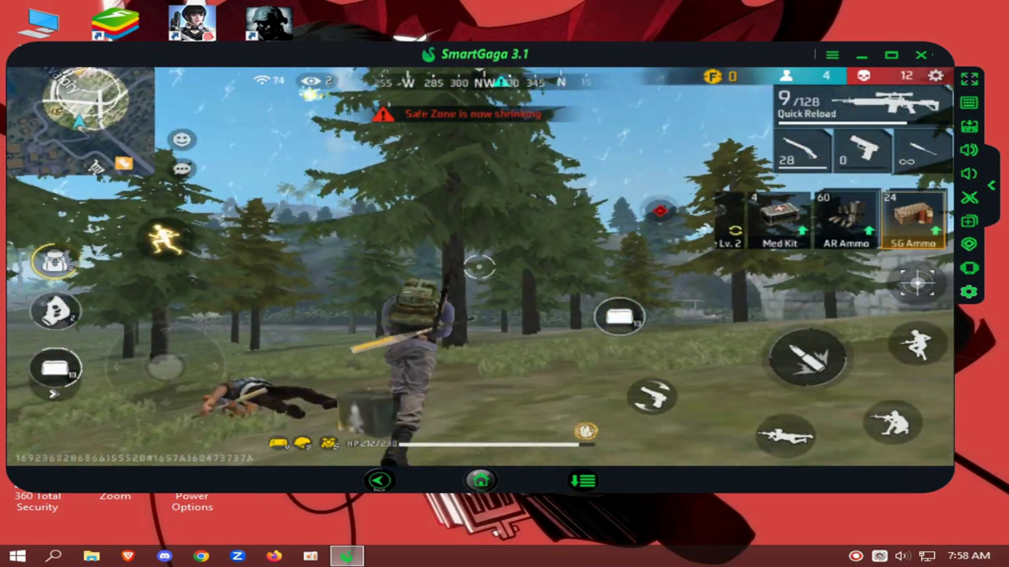
- Land shotgun Monster Kills to reach 14 kills with two players left, ending on the knife
key(3)
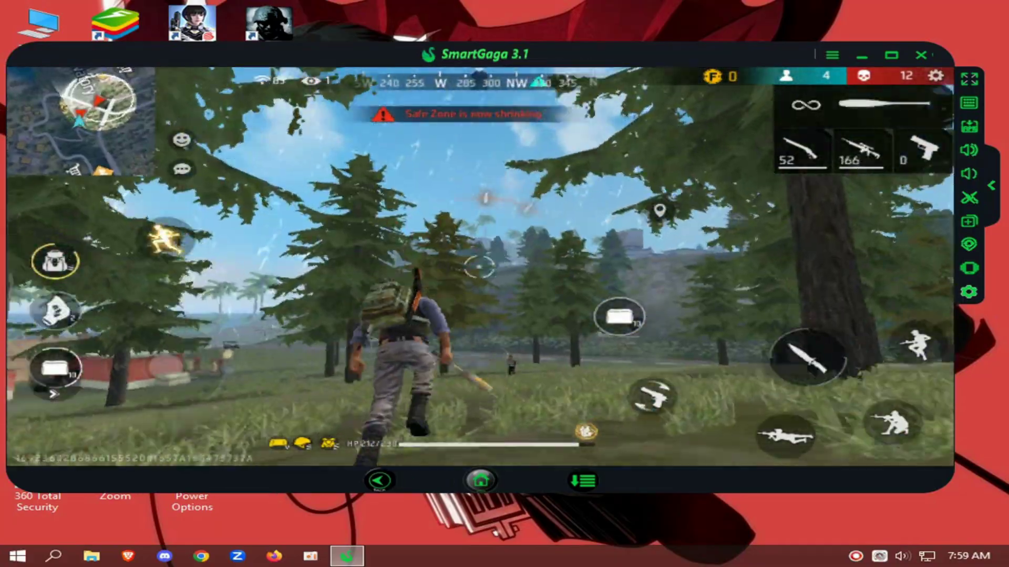
key(2)
key(3)
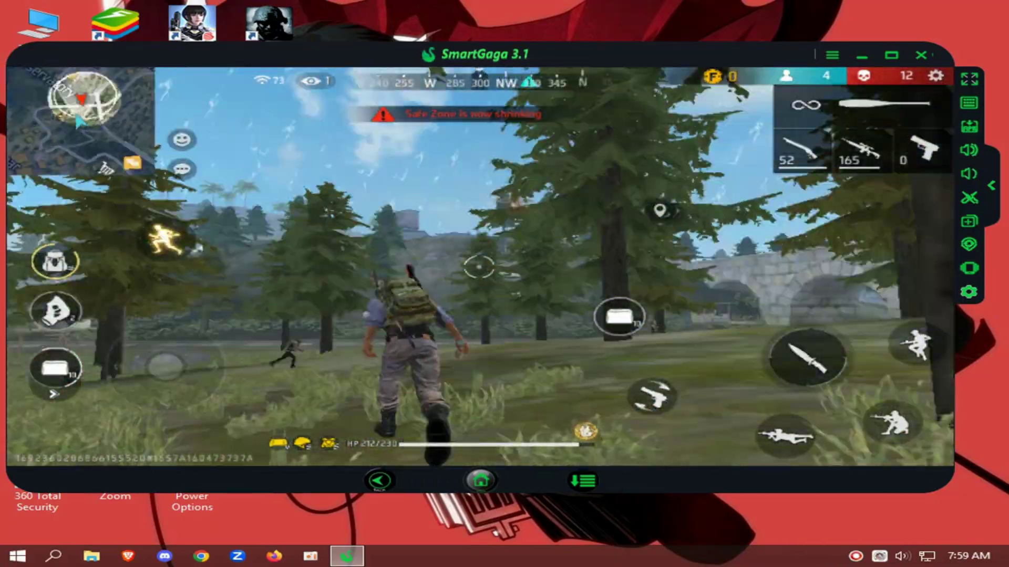
key(1)
key(3)
key(1)
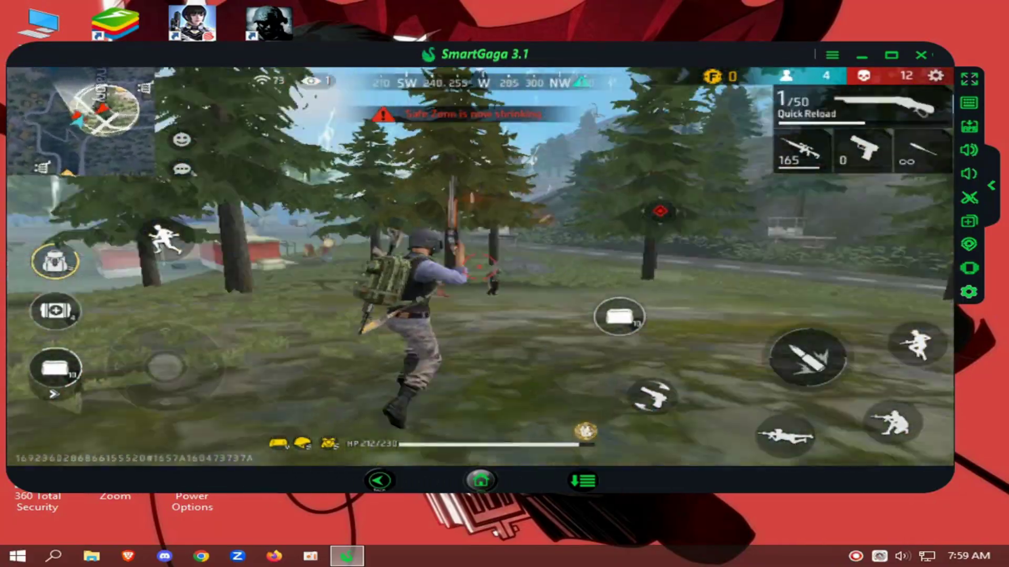
click(479, 266)
key(3)
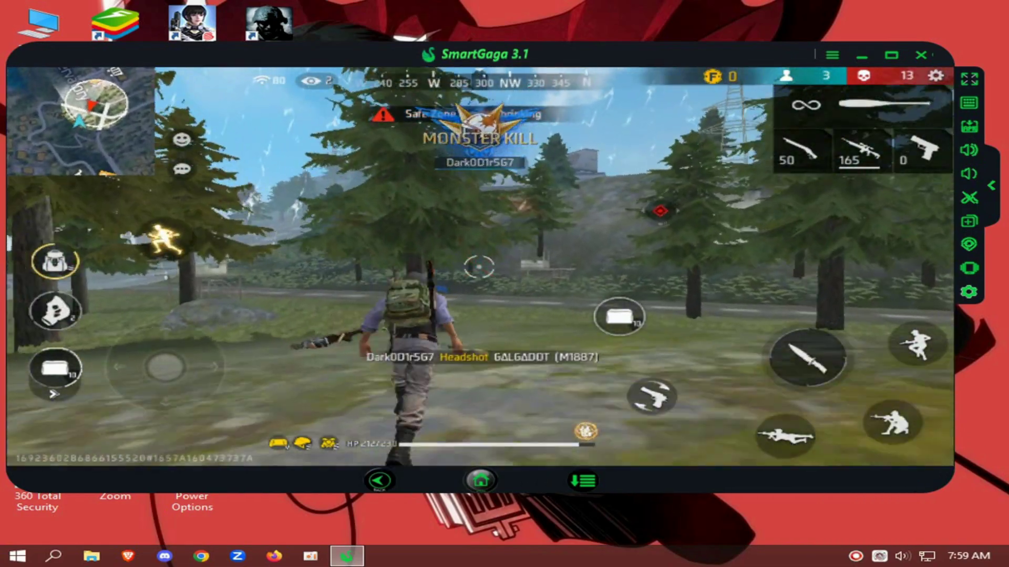
key(1)
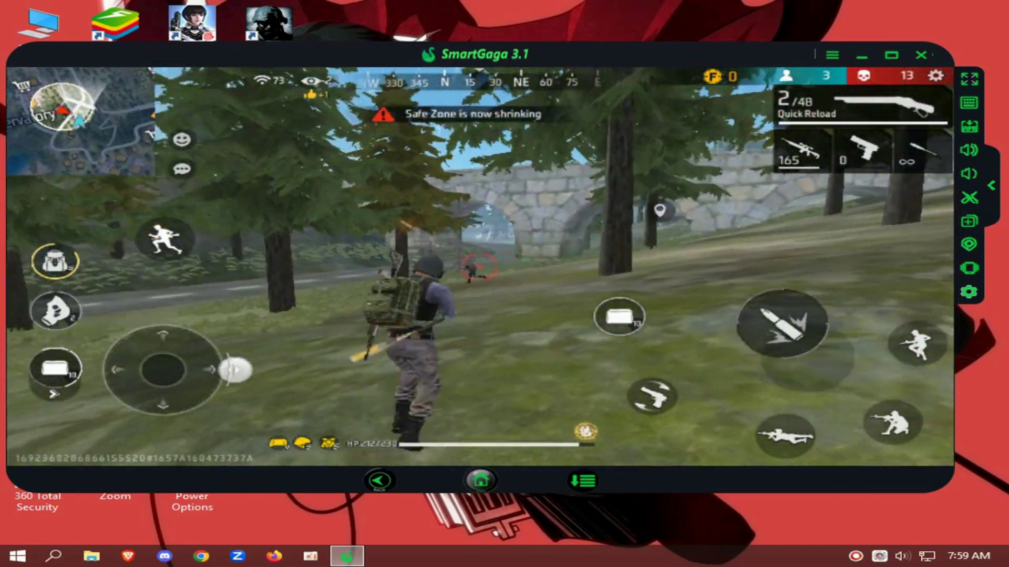
click(479, 267)
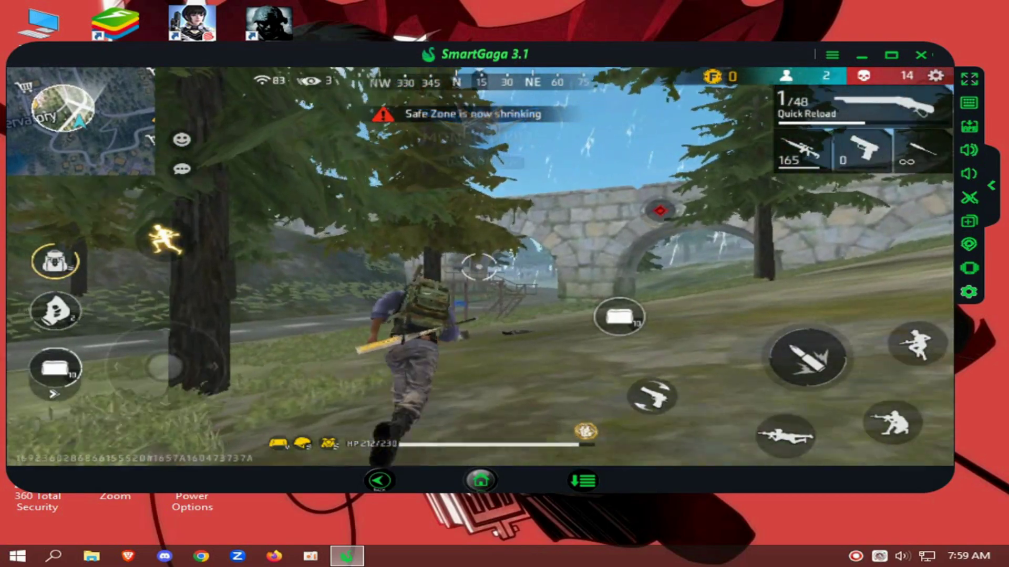
key(3)
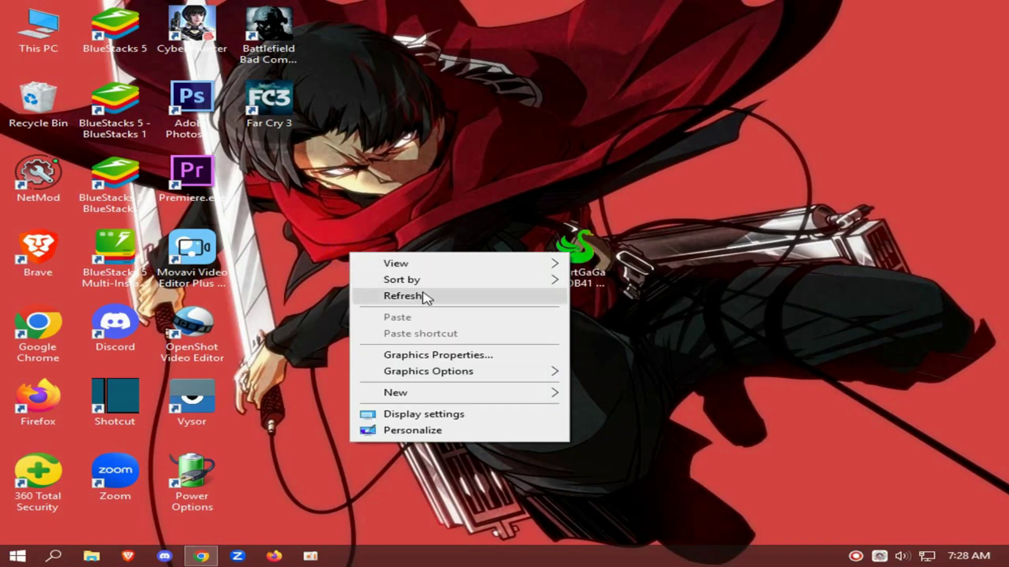
- Refresh the desktop twice, then box-select the SmartGaGa 3.1 shortcut
right_click(357, 233)
click(415, 275)
right_click(644, 175)
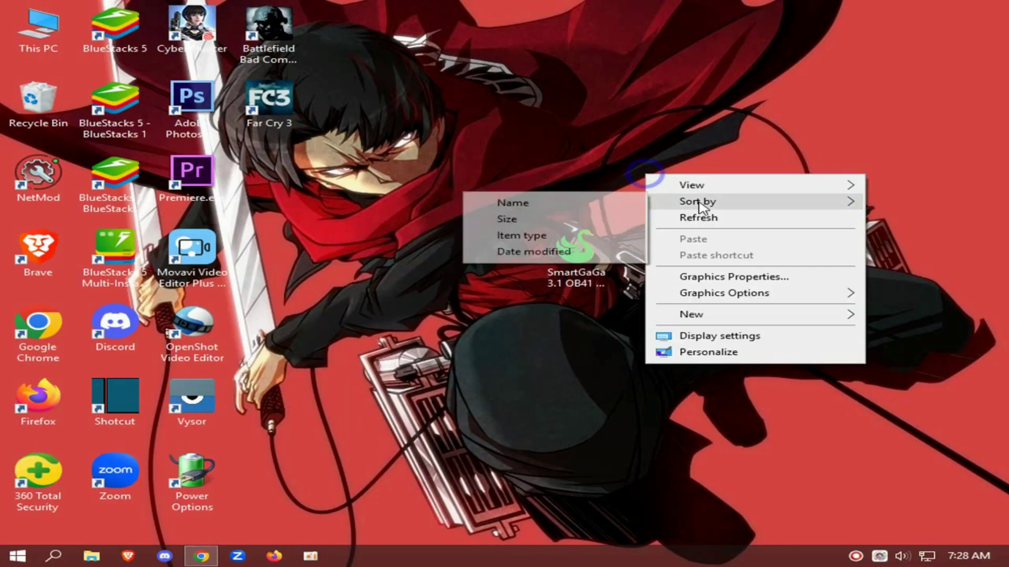
click(768, 219)
mouse_move(512, 242)
mouse_down()
mouse_move(635, 314)
mouse_move(648, 409)
mouse_up()
- Return to the SmartGaGa 3.1 blog post in Chrome and scroll through the article
click(190, 558)
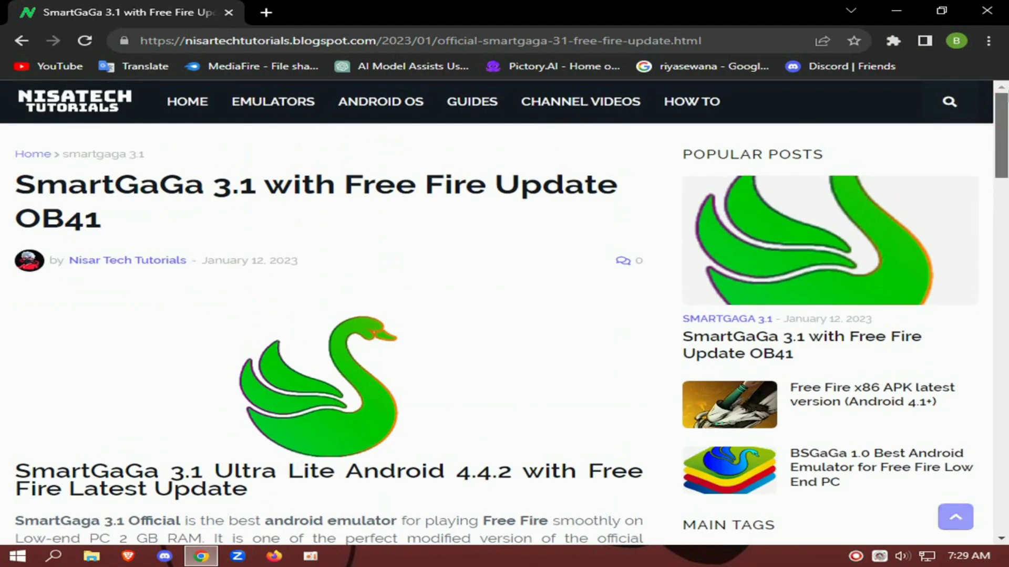
drag(16, 180, 106, 218)
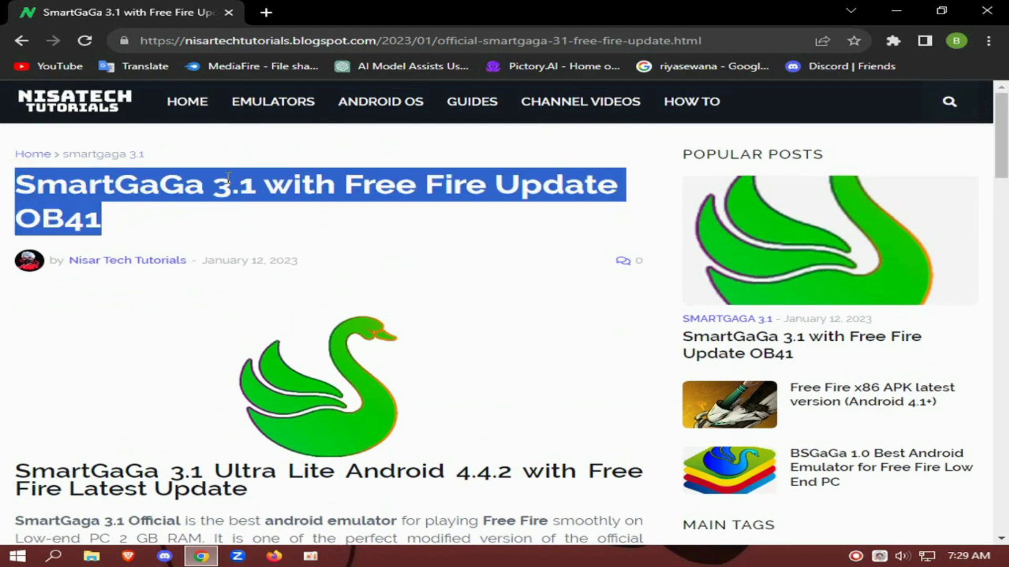
scroll(328, 315, down, 15)
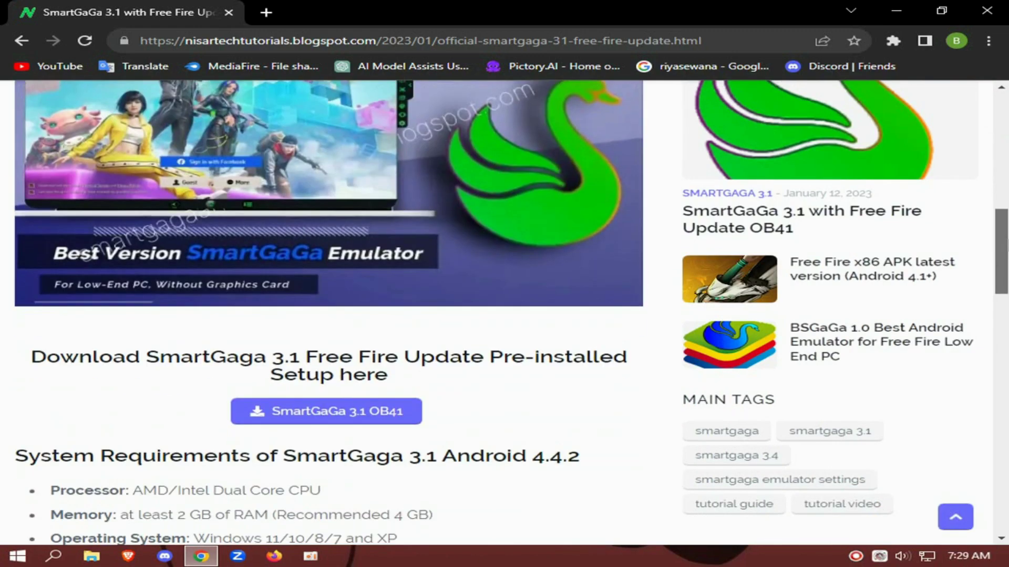
scroll(328, 315, down, 8)
scroll(329, 315, up, 12)
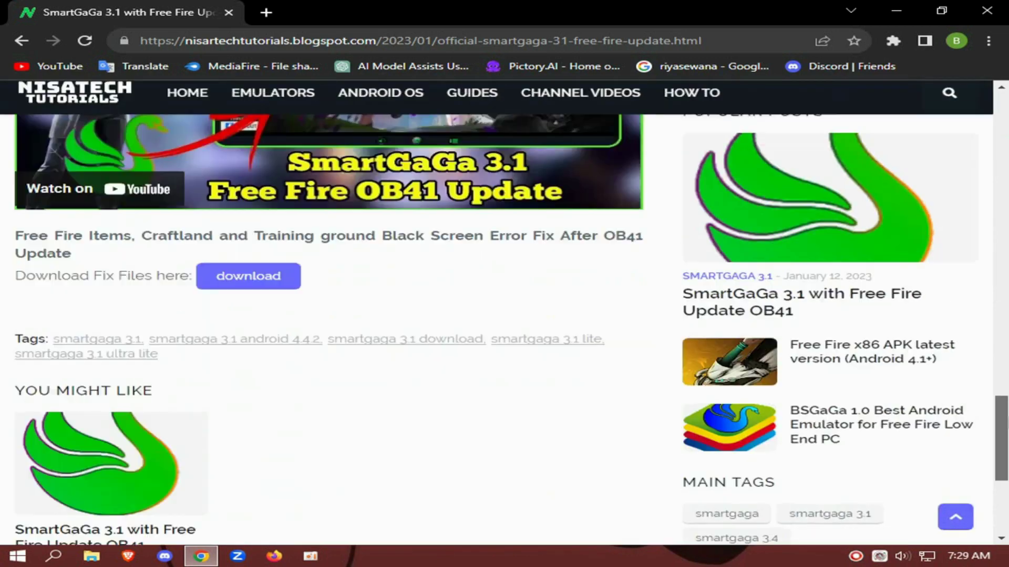
scroll(1005, 270, up, 5)
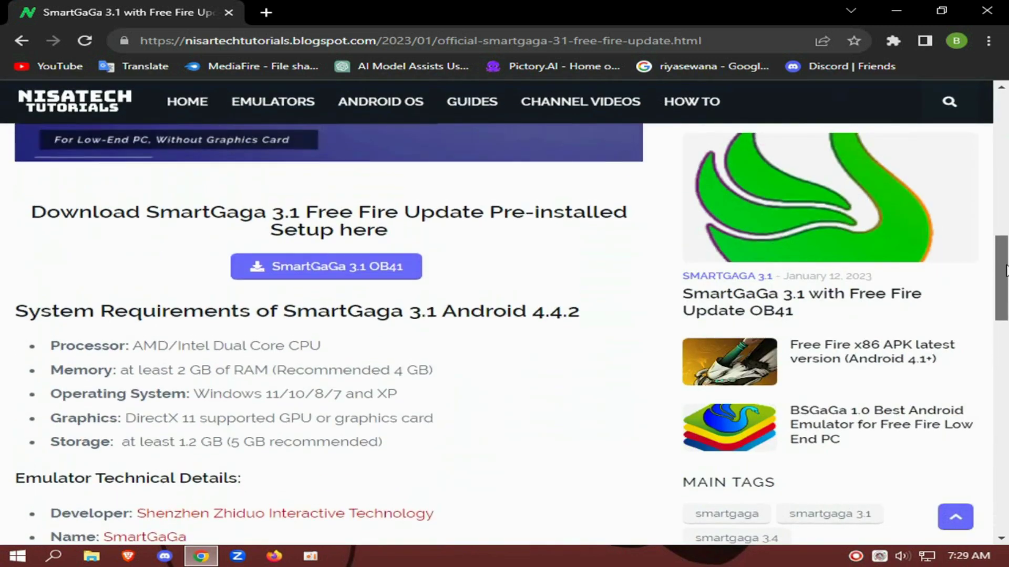
- Open the MediaFire link under the 'Download SmartGaga 3.1' OB41 heading
mouse_move(17, 213)
mouse_down()
mouse_move(394, 213)
mouse_move(475, 251)
mouse_up()
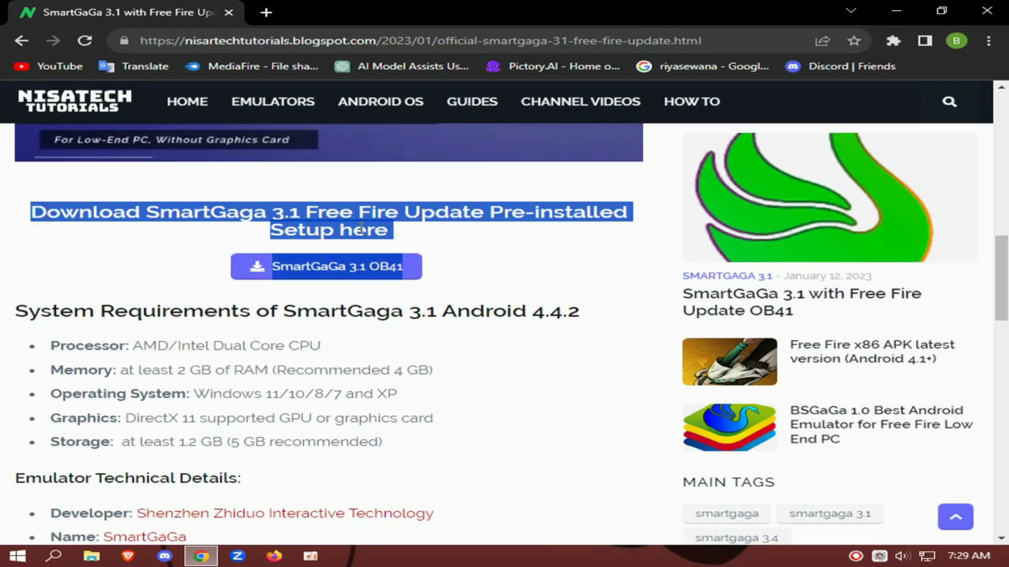
click(306, 215)
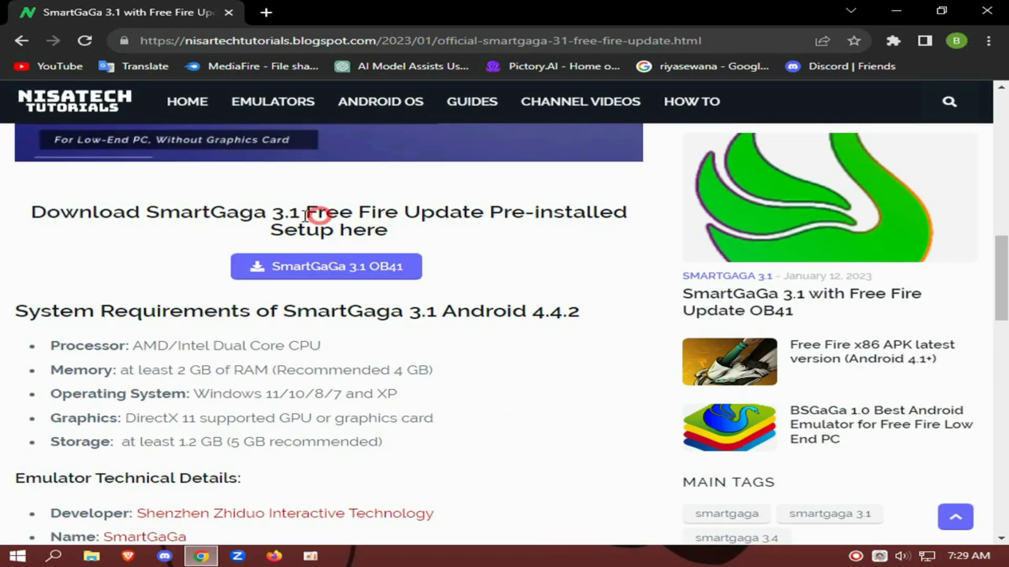
click(318, 271)
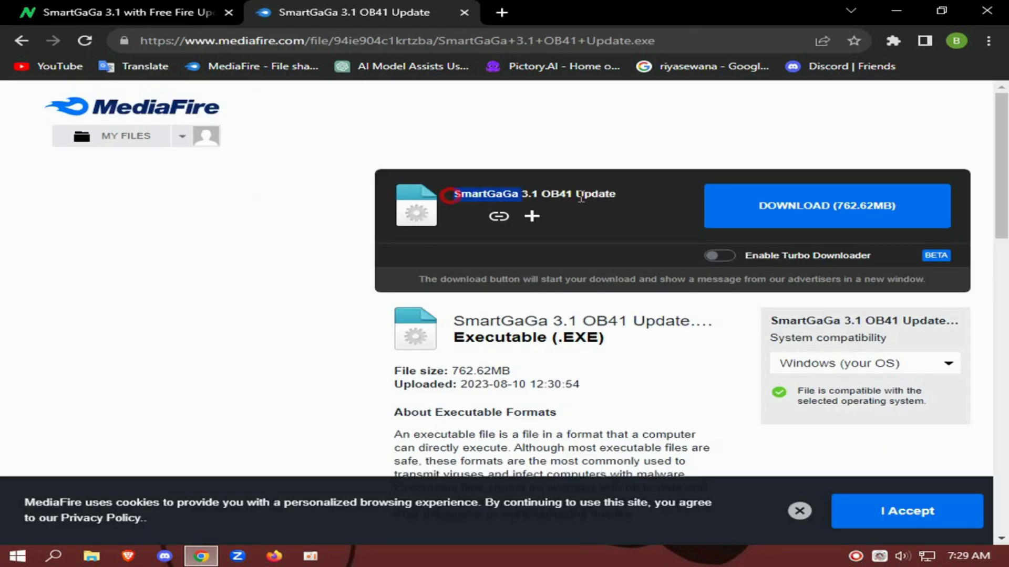
- Start the 762.62MB SmartGaGa 3.1 OB41 Update.exe download, cancel it, and close Chrome
click(844, 213)
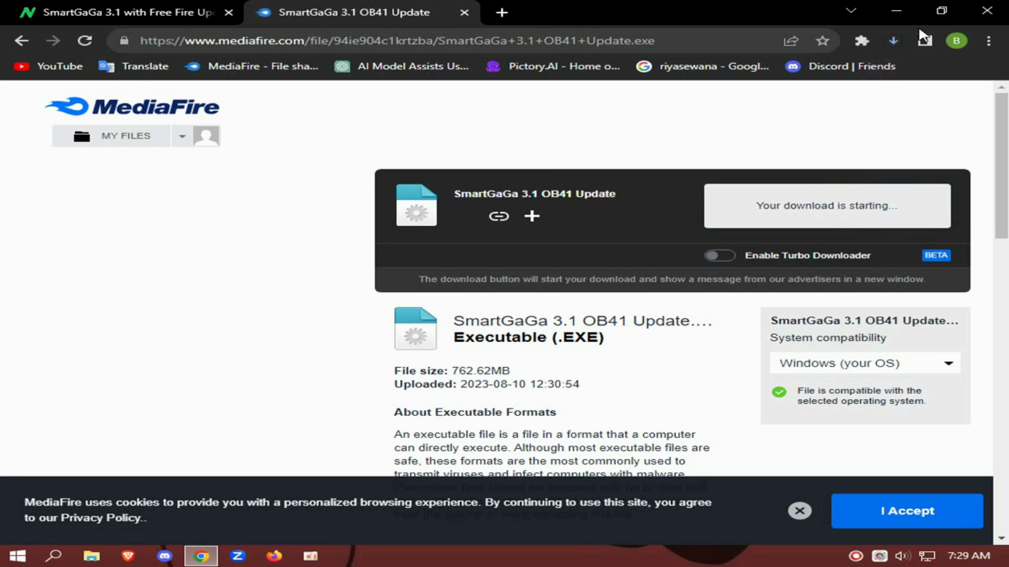
click(893, 40)
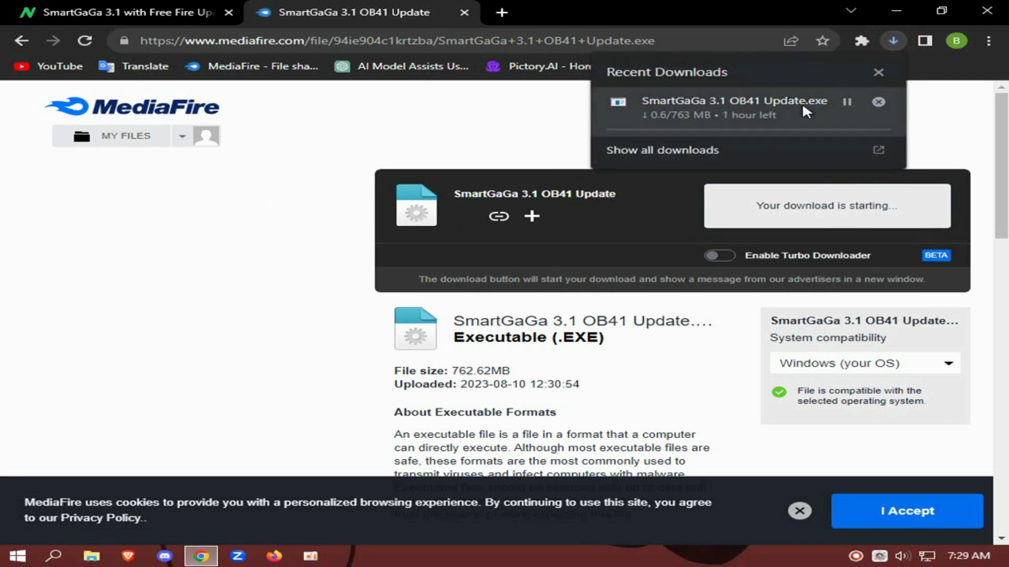
click(880, 97)
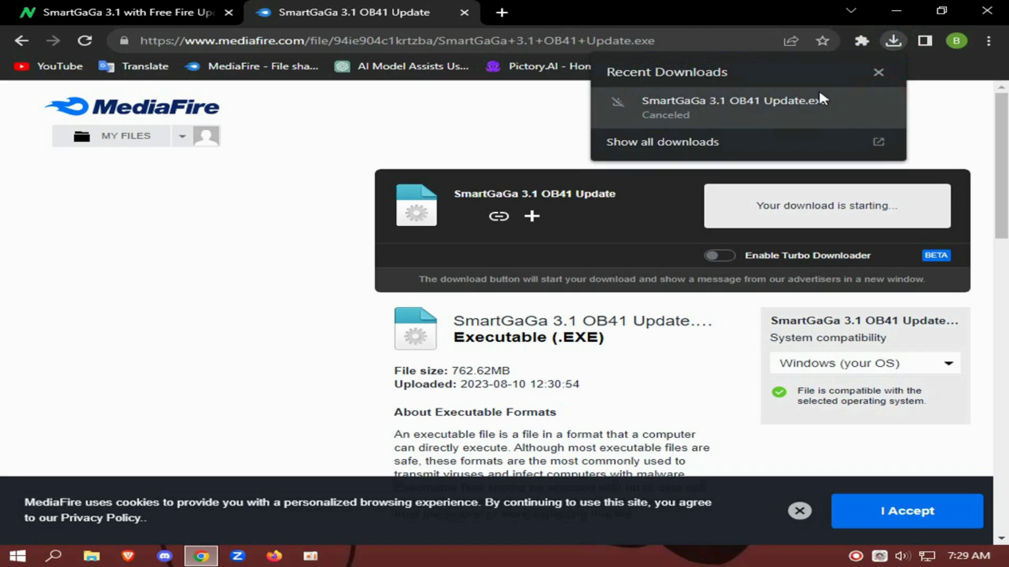
click(986, 10)
- Refresh the desktop, check SmartGaGa 3.1 OB41 Update.exe's properties, then run it as administrator
right_click(787, 84)
click(837, 132)
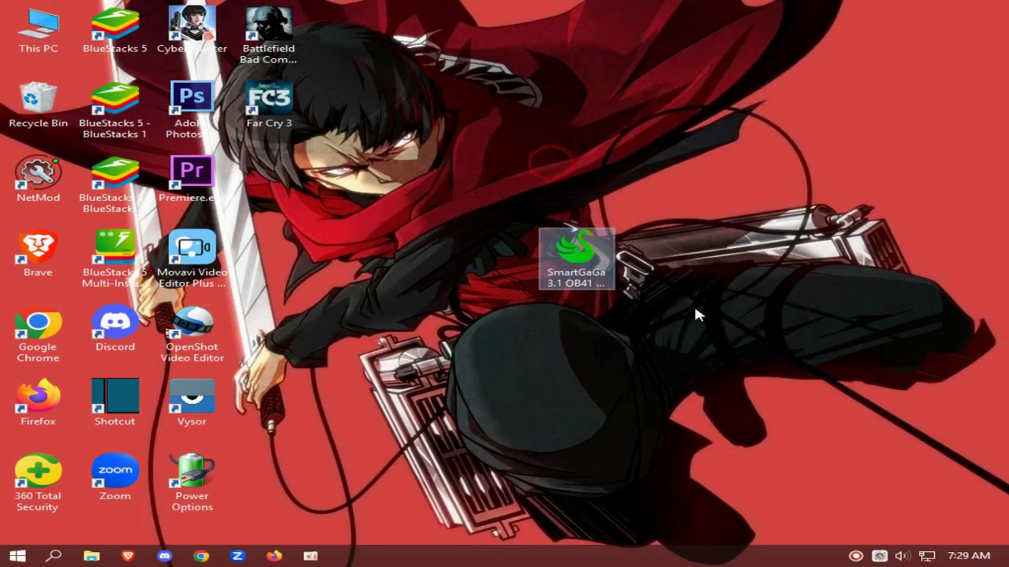
right_click(558, 252)
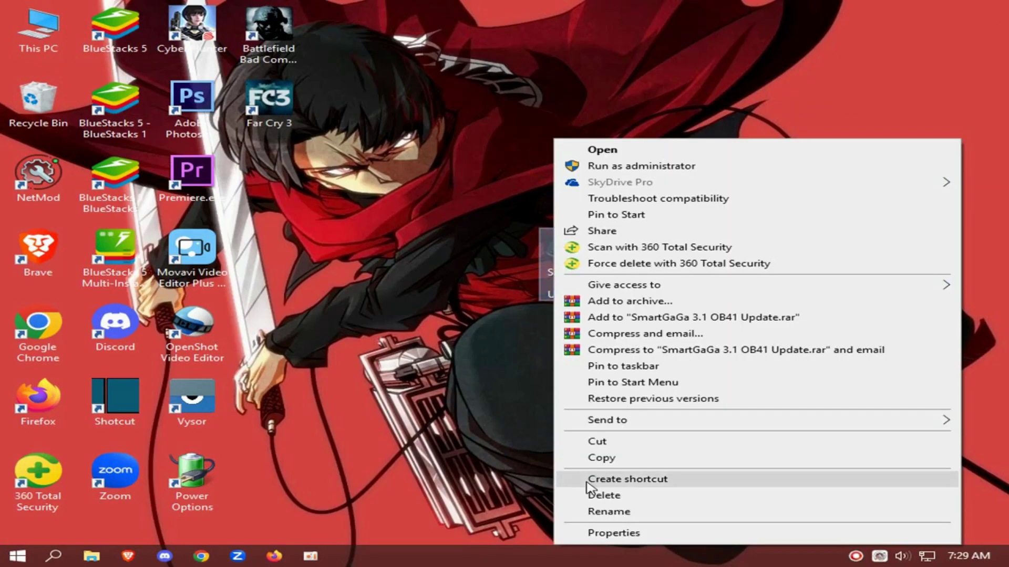
click(586, 532)
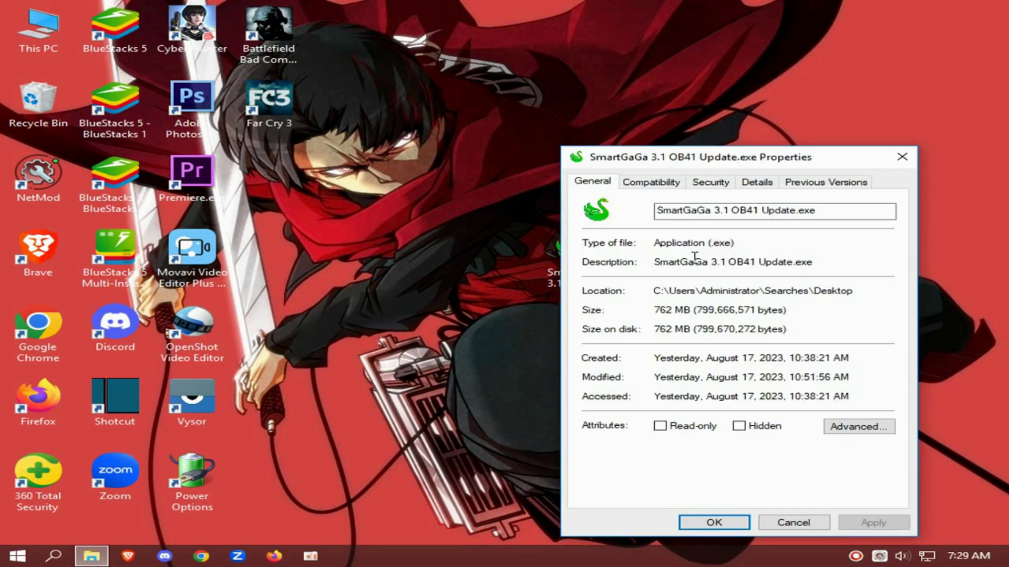
click(901, 156)
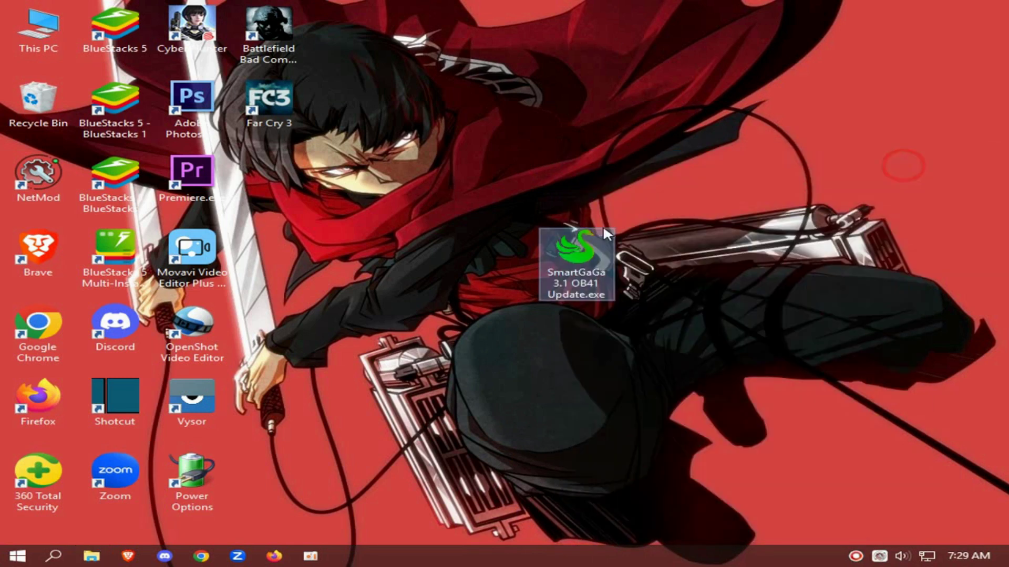
right_click(596, 263)
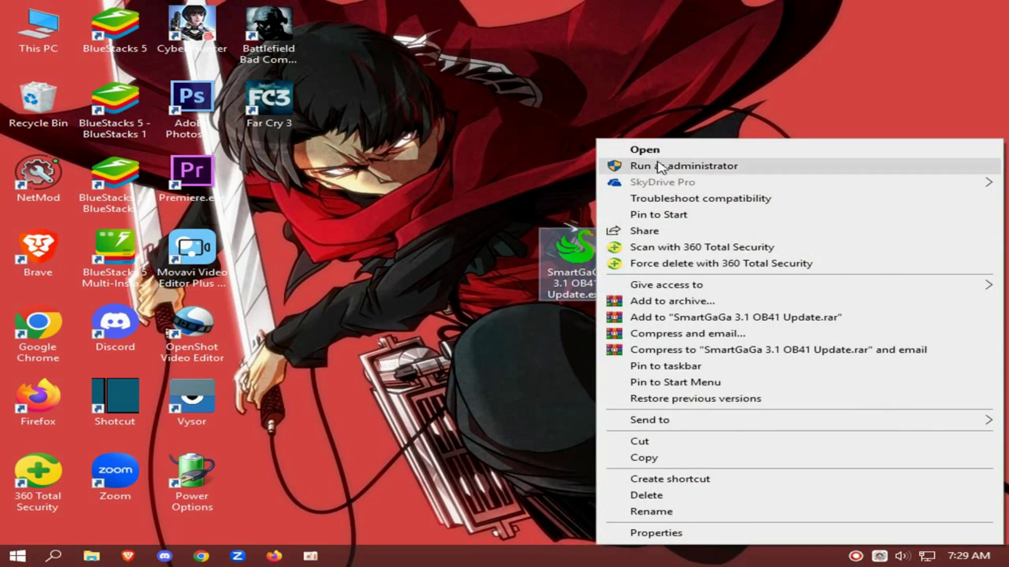
click(636, 167)
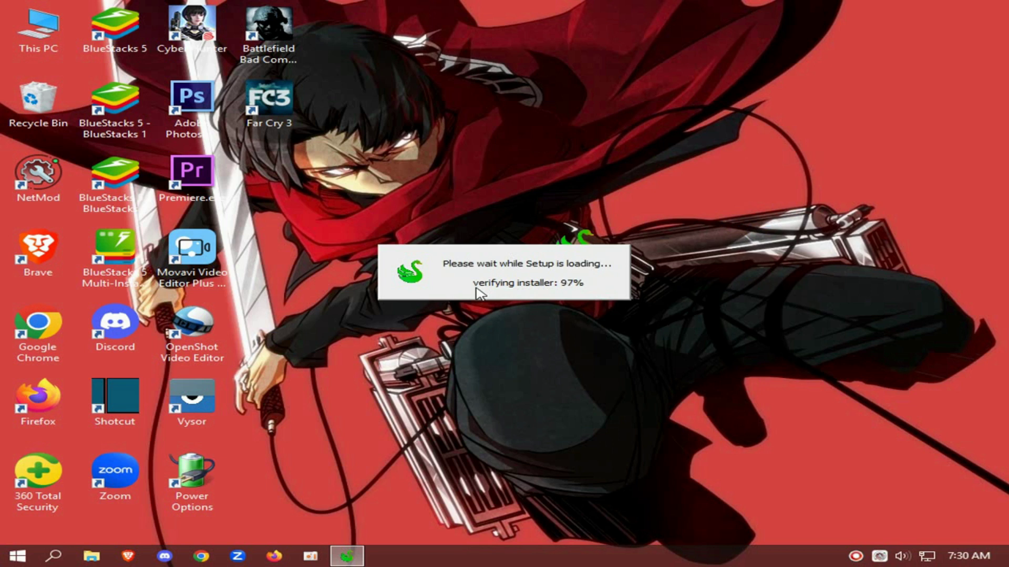
- Accept the license and keep the default C:\Program Files (x86)\SmartGaGa destination folder
drag(514, 134, 493, 136)
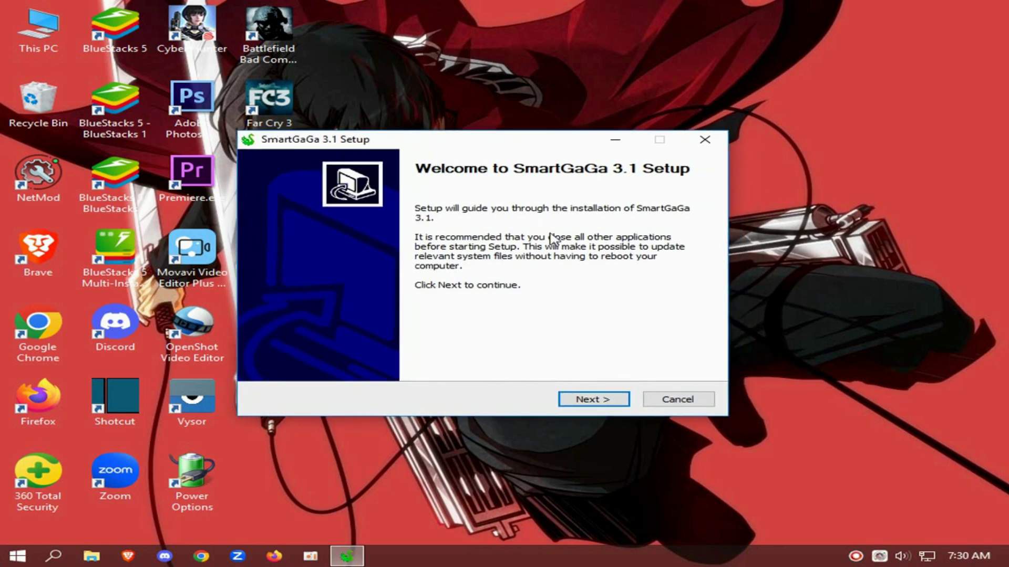
click(584, 401)
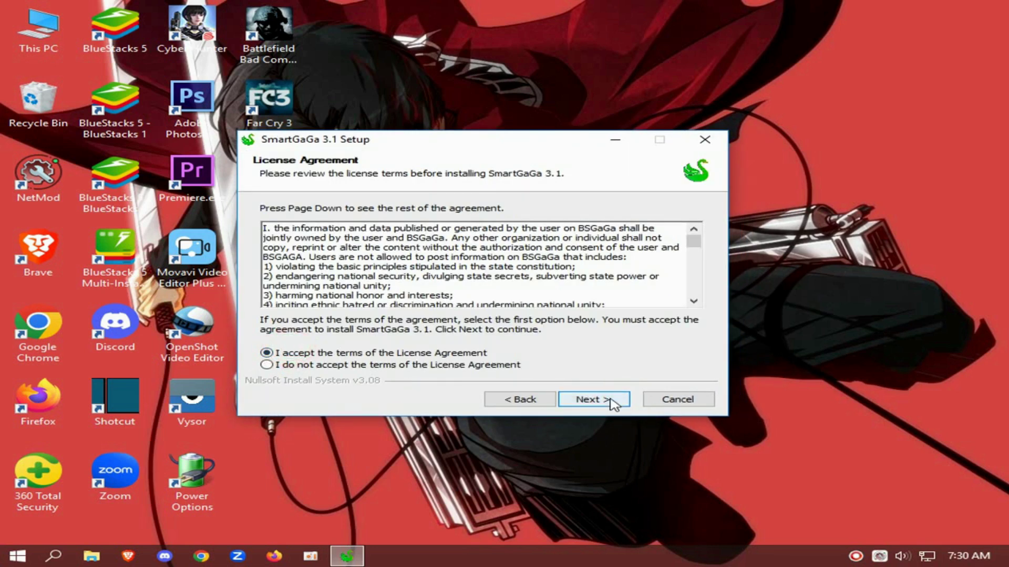
click(612, 403)
drag(369, 308, 288, 312)
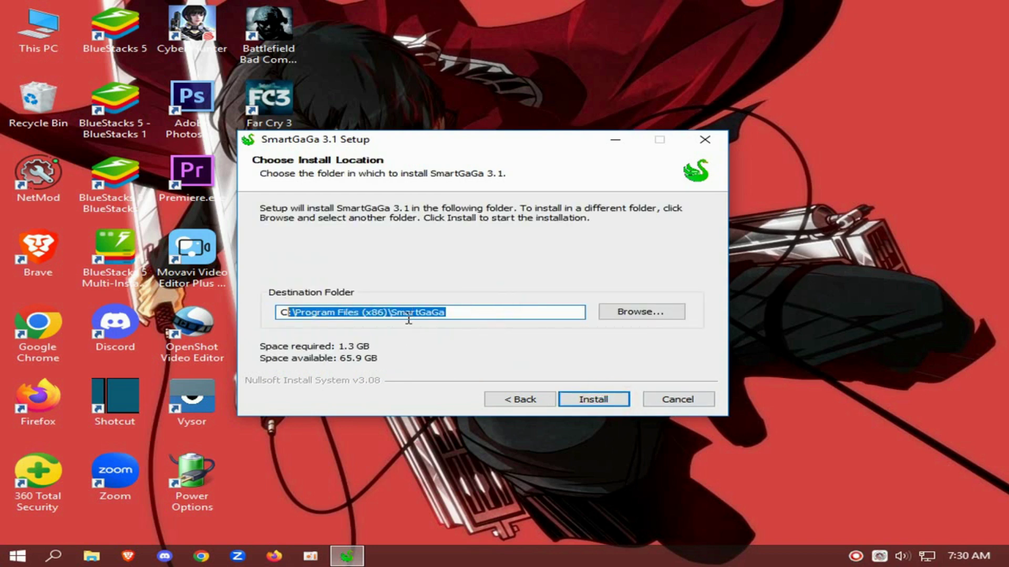
click(642, 312)
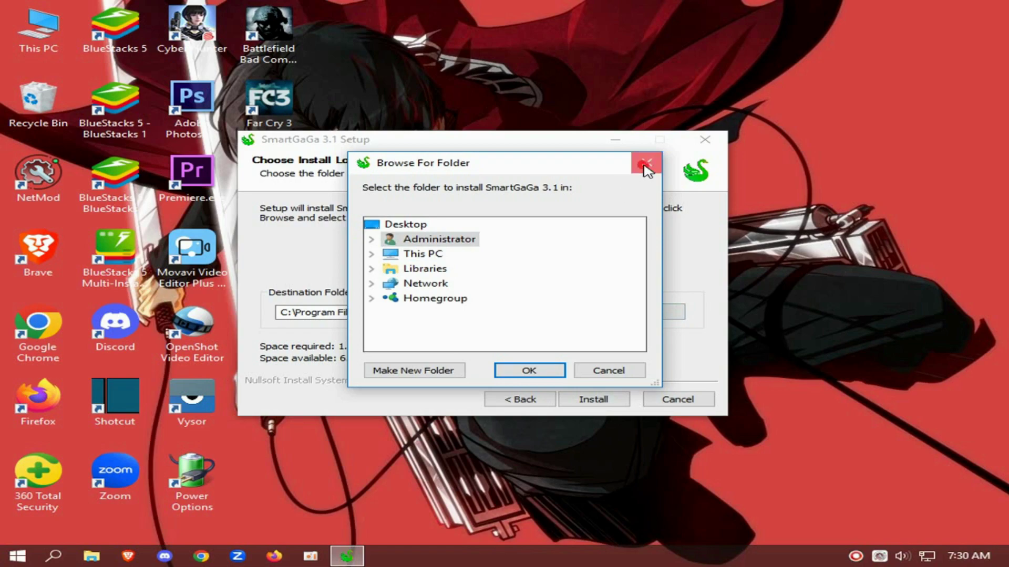
click(645, 167)
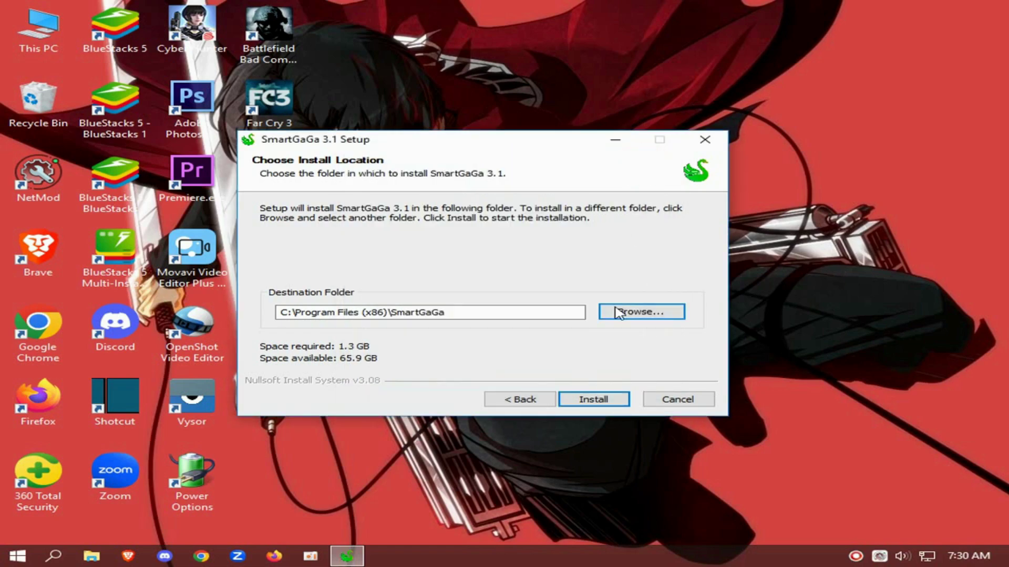
- Install SmartGaGa 3.1 and finish setup so the emulator launches
click(606, 401)
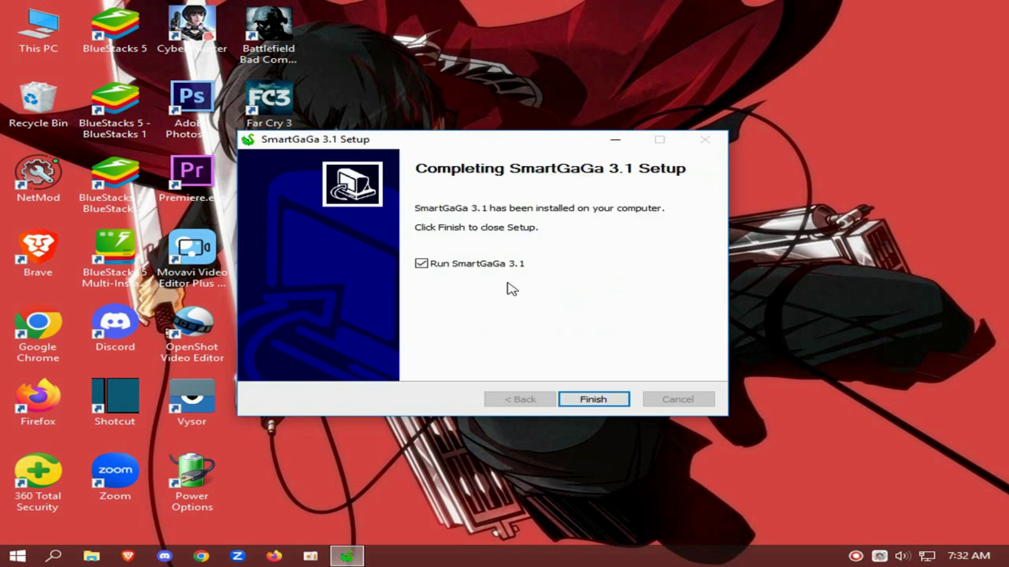
drag(497, 141, 488, 143)
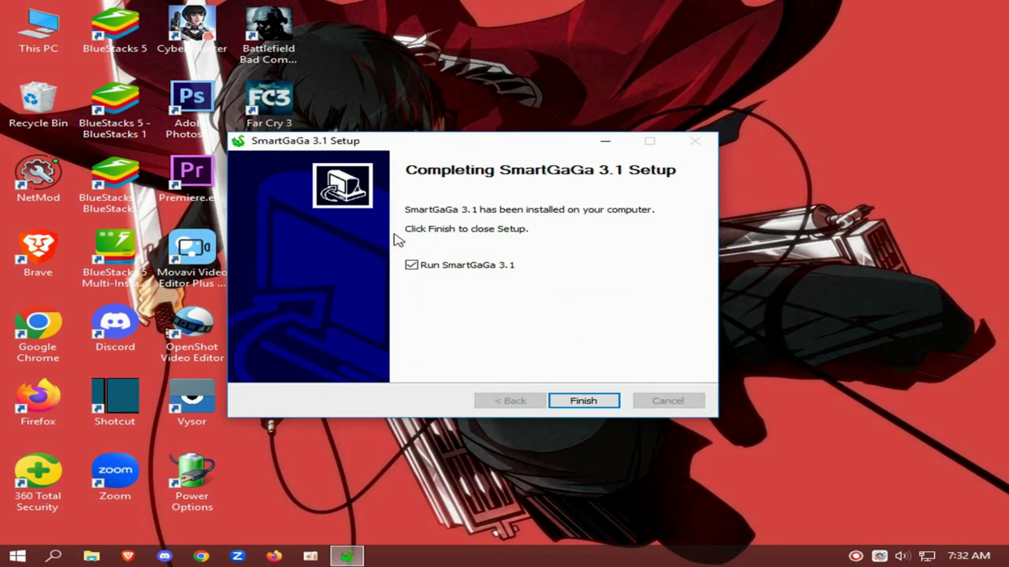
click(582, 401)
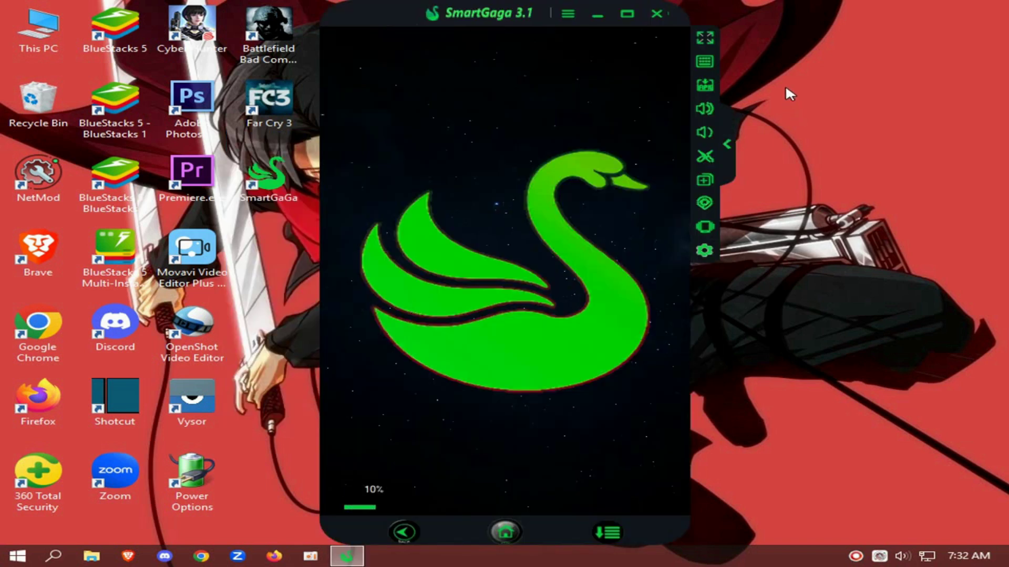
- Refresh the desktop twice while the emulator boots, then open the Android app drawer
right_click(804, 52)
click(860, 98)
right_click(833, 78)
click(912, 126)
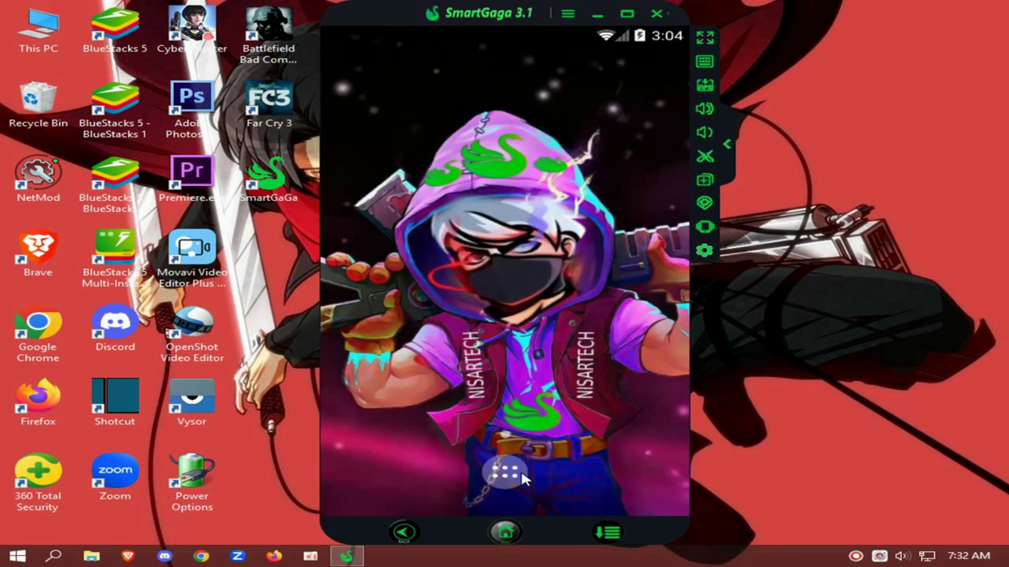
click(495, 479)
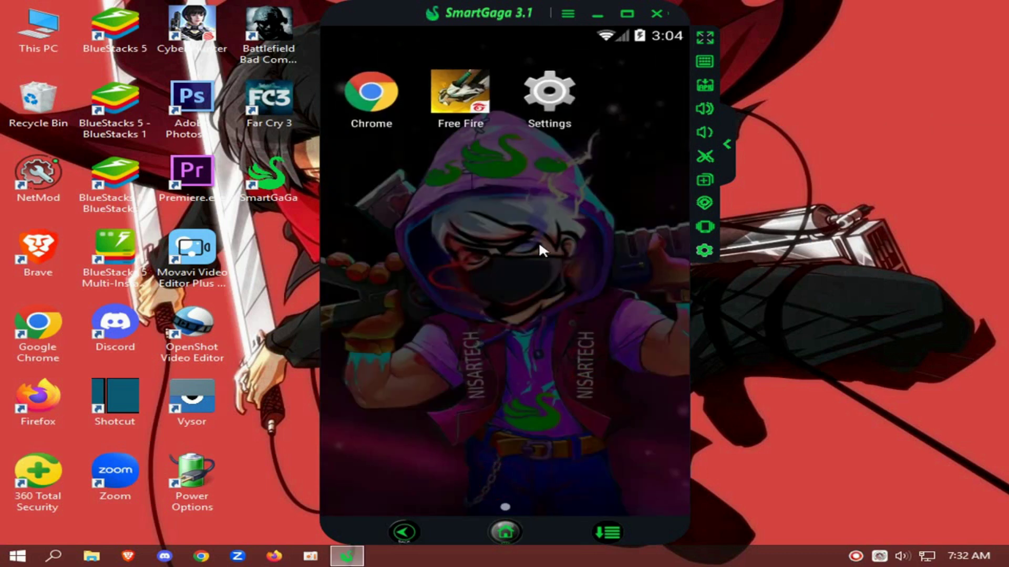
- In Advanced emulator settings, pick the Tablet 960x540 (DPI 160) resolution and view the CPU options
click(702, 252)
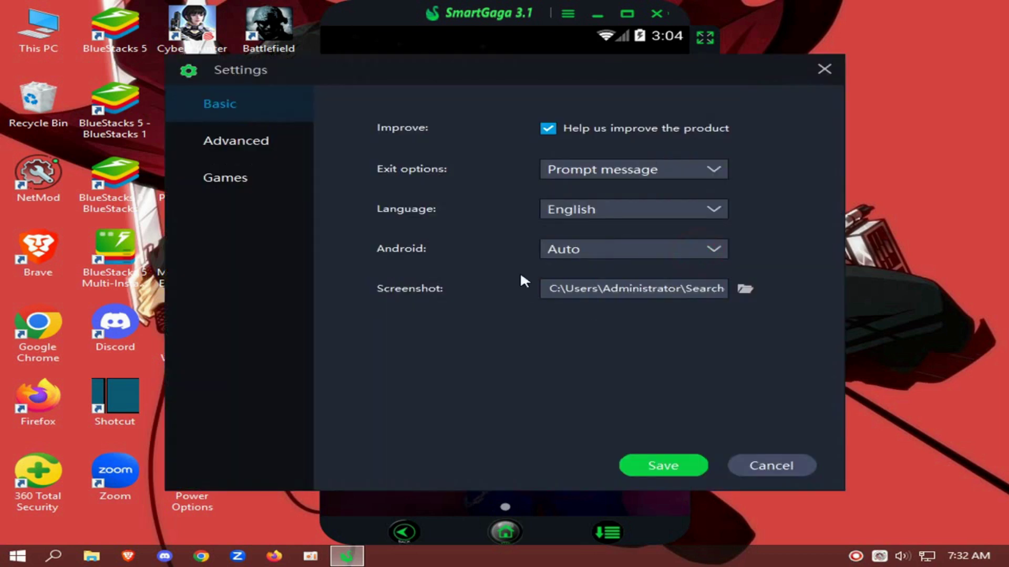
click(288, 154)
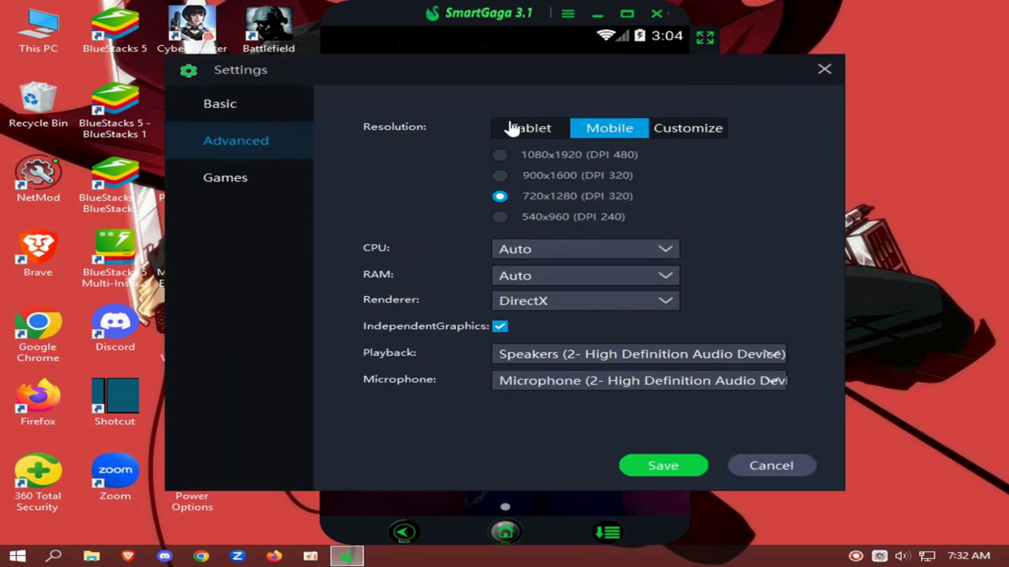
click(531, 129)
click(613, 128)
click(523, 127)
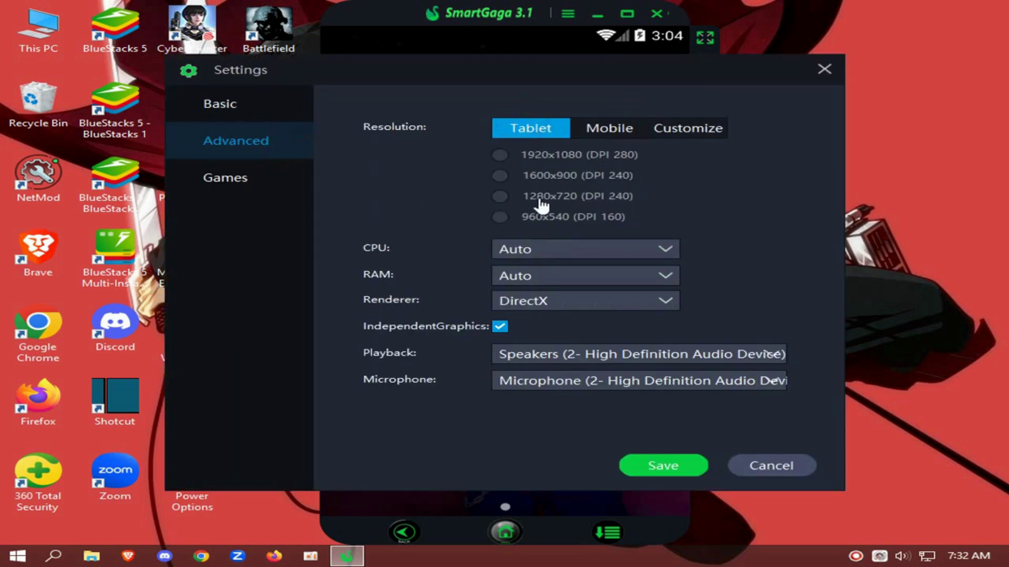
click(513, 245)
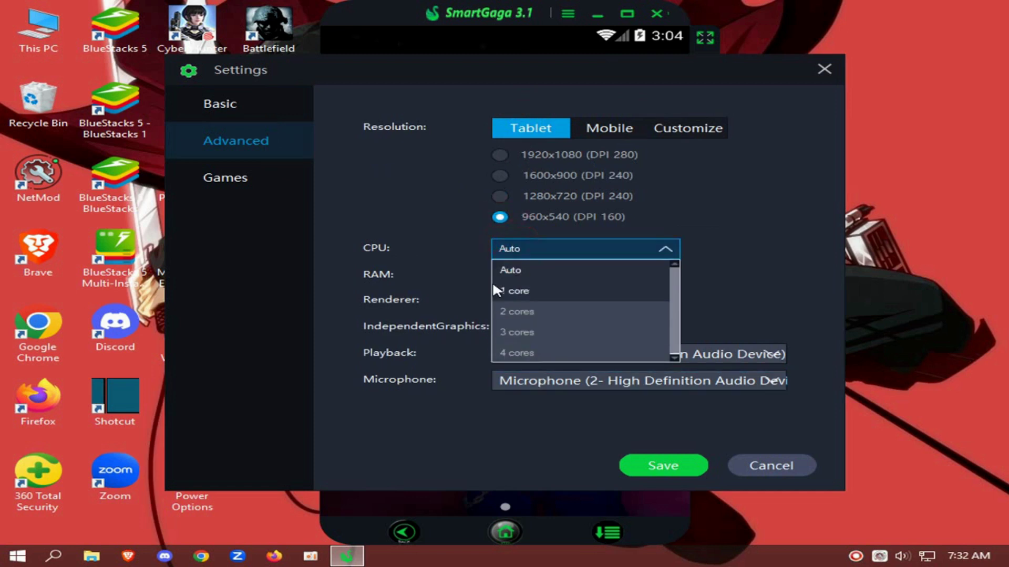
right_click(492, 558)
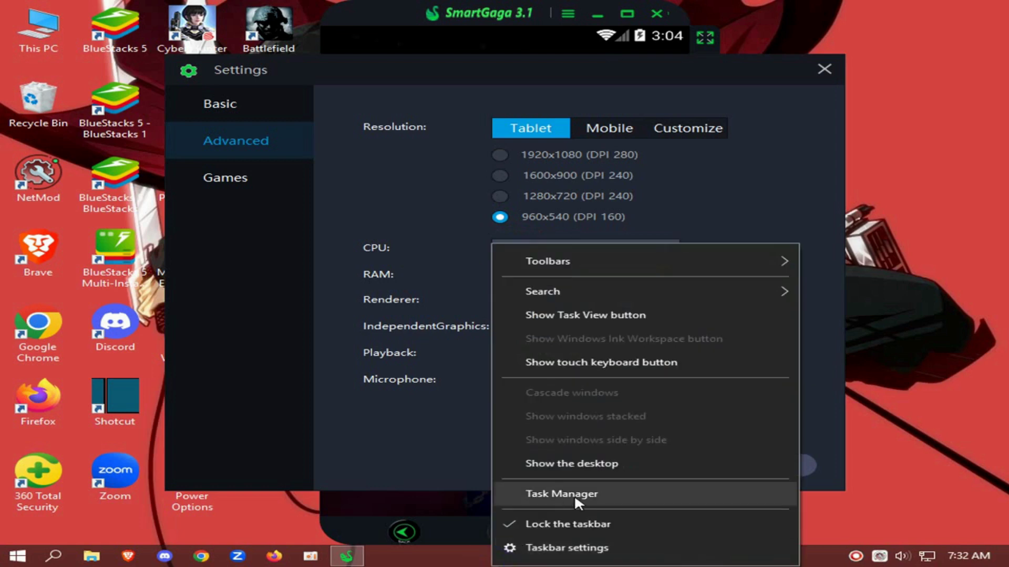
- Open Task Manager's Performance view to read the CPU: Intel Pentium G645, 2 cores
click(574, 494)
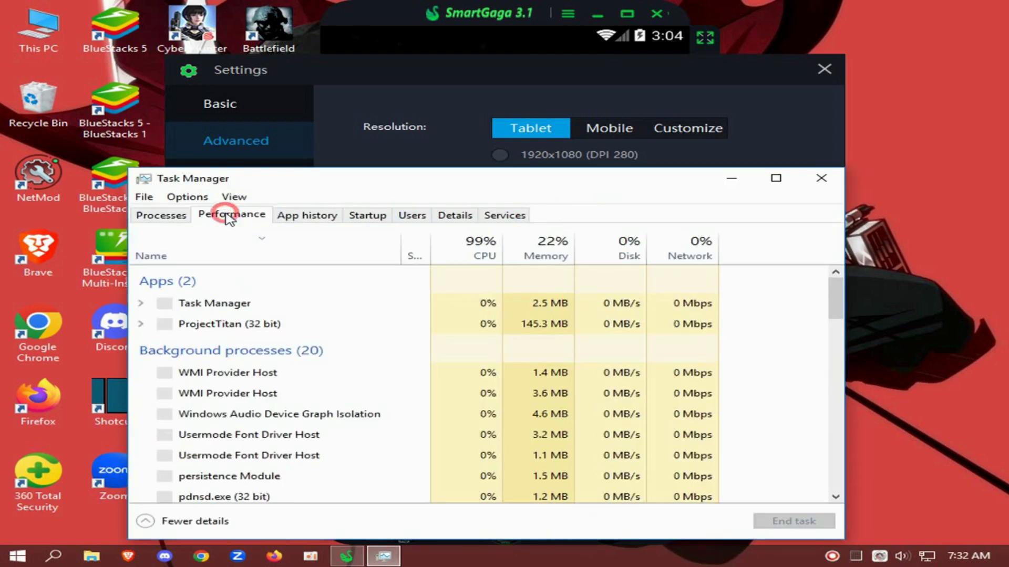
click(229, 216)
click(231, 249)
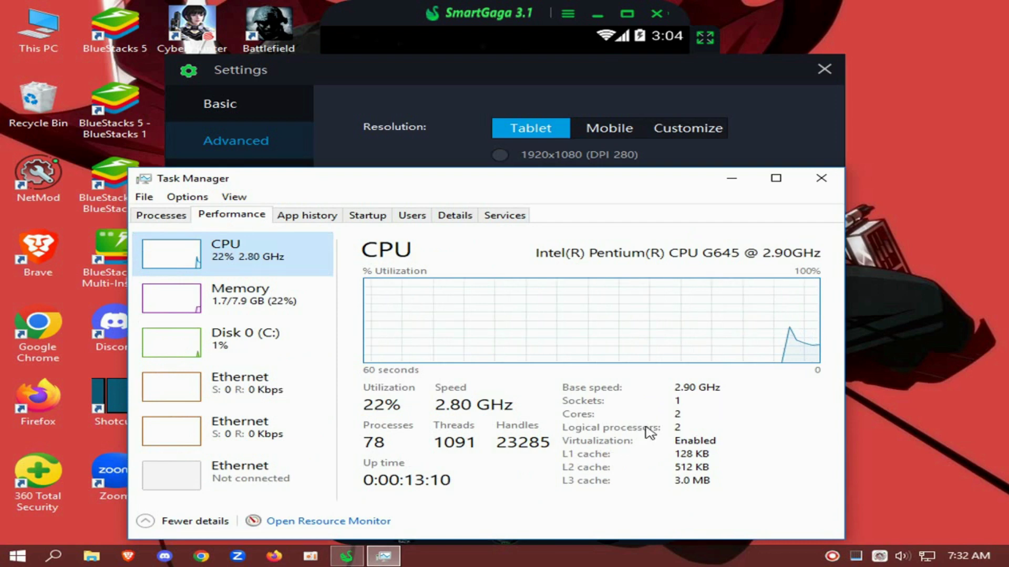
double_click(683, 415)
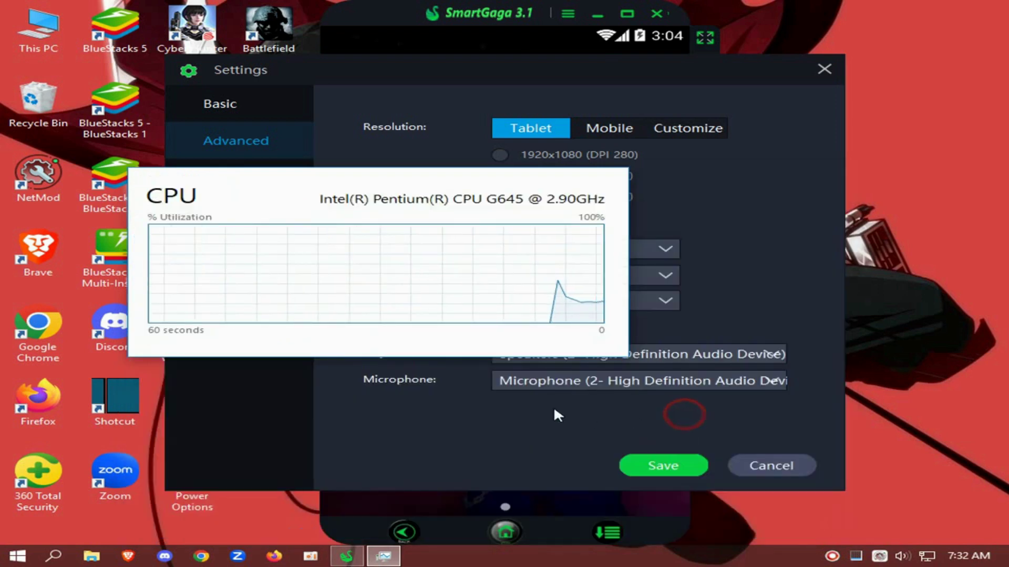
double_click(462, 264)
mouse_move(533, 192)
mouse_down()
mouse_move(448, 181)
mouse_move(462, 185)
mouse_up()
- Check the 8.0 GB of installed memory and recheck the CPU details
click(171, 291)
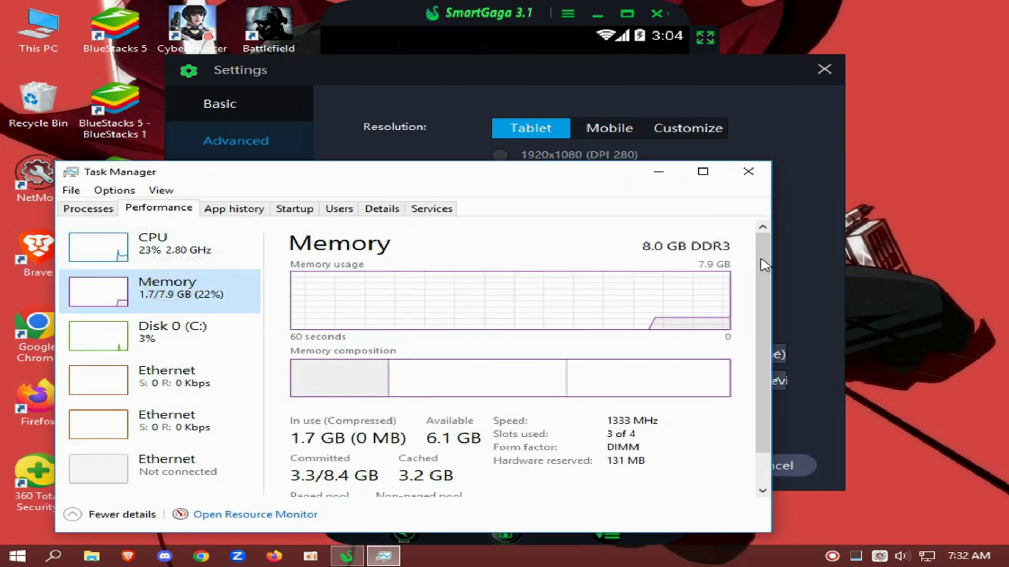
click(121, 250)
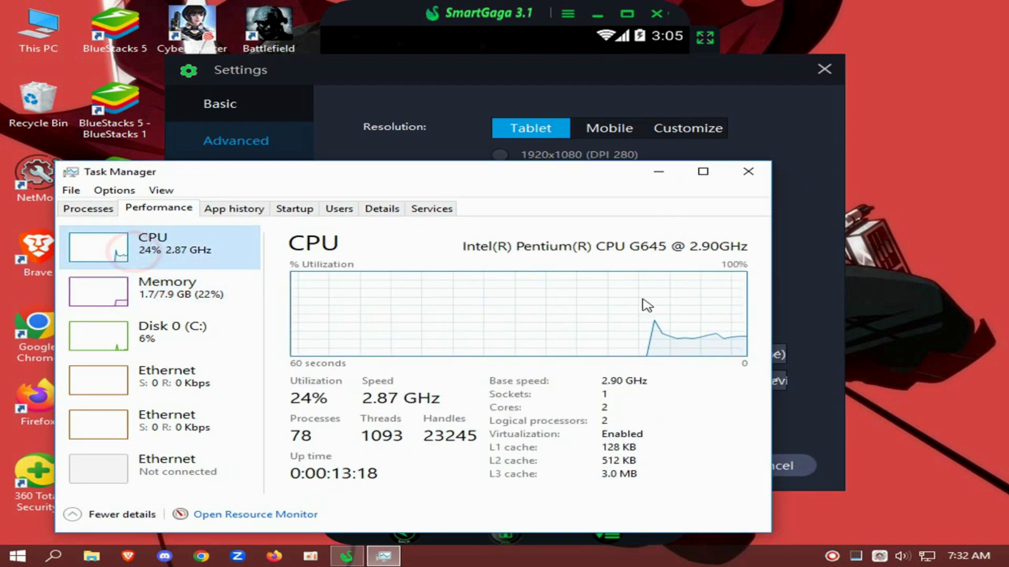
click(603, 413)
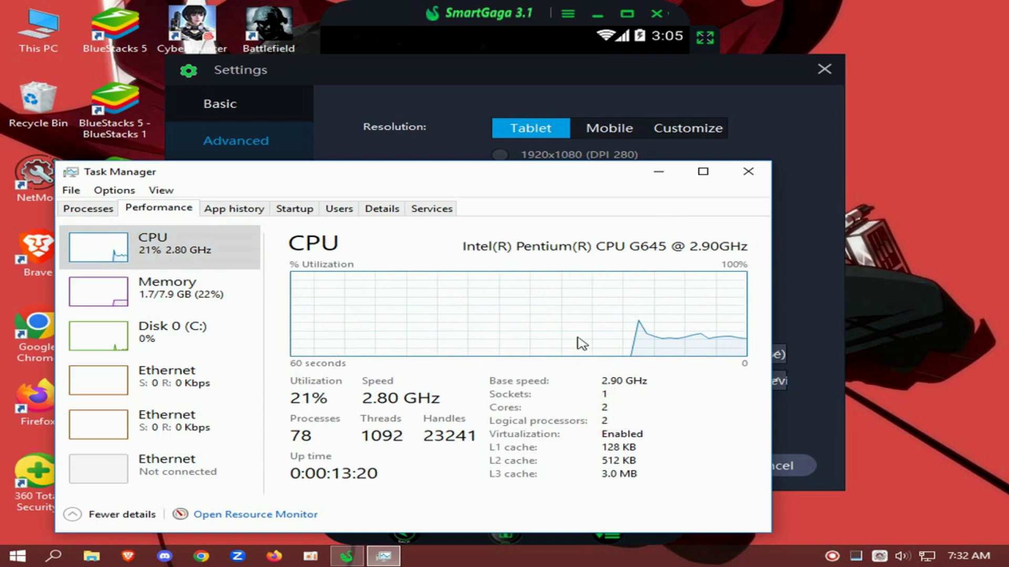
mouse_move(571, 204)
mouse_down()
mouse_move(572, 377)
mouse_move(584, 453)
mouse_up()
click(523, 251)
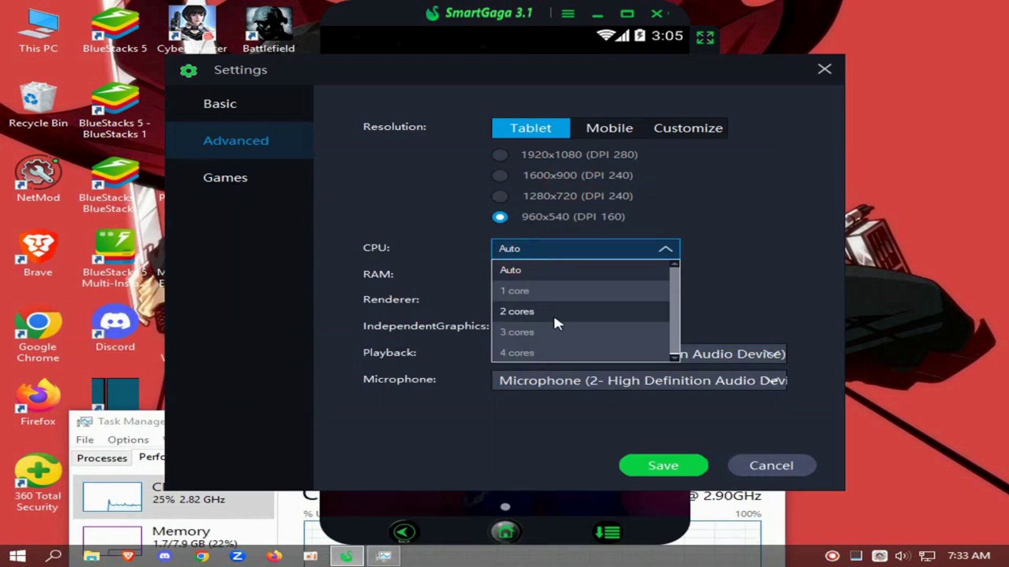
- Set the emulator to 2 CPU cores and 4096M of RAM
click(582, 313)
click(551, 332)
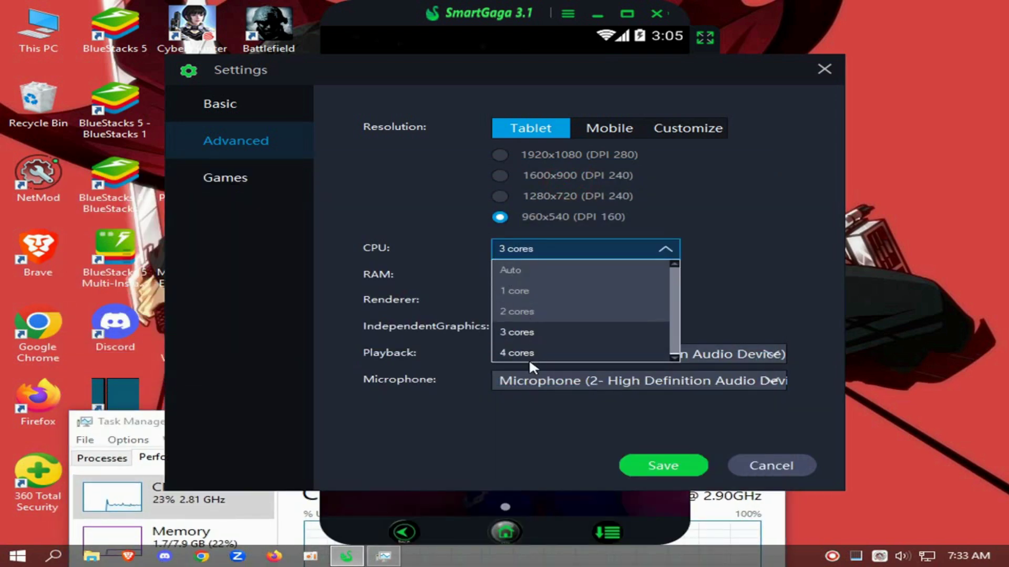
click(521, 304)
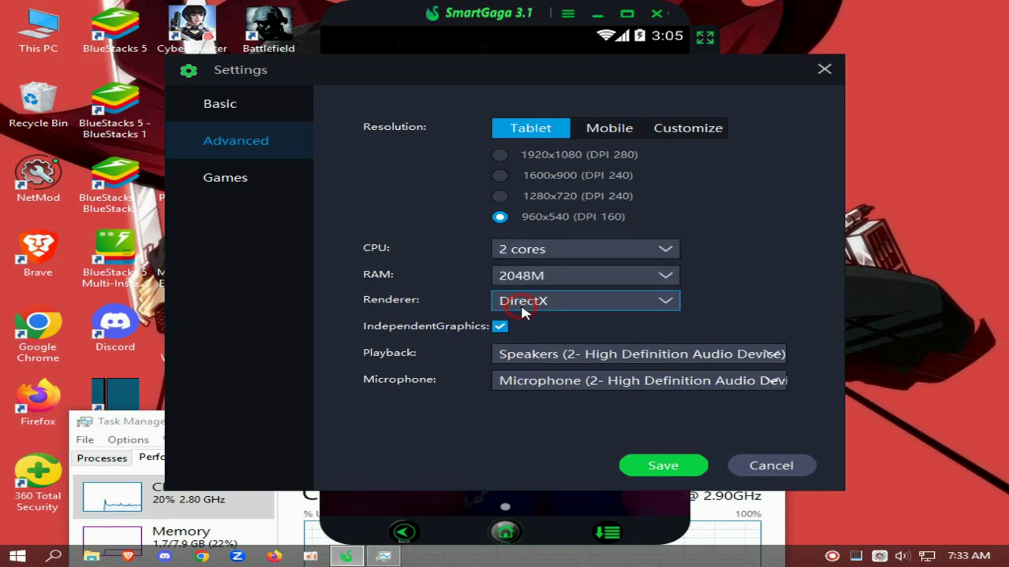
click(499, 246)
click(541, 304)
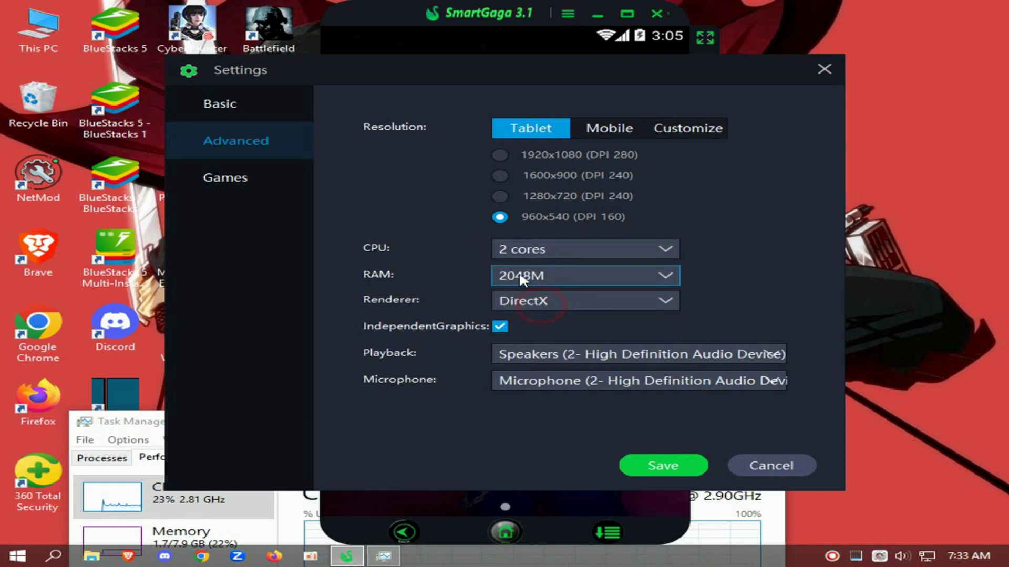
click(521, 278)
scroll(543, 372, down, 1)
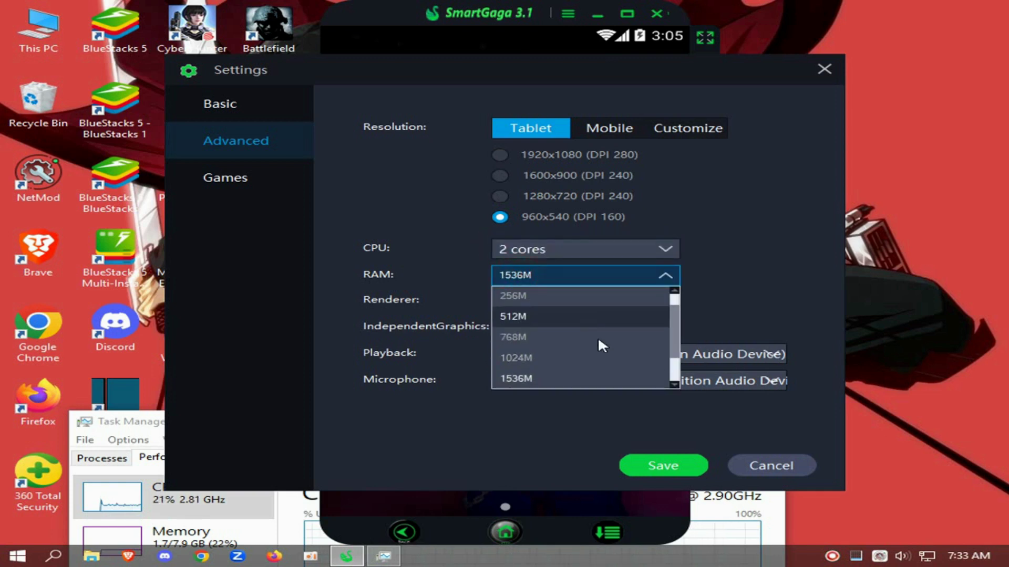
scroll(523, 373, down, 1)
click(521, 377)
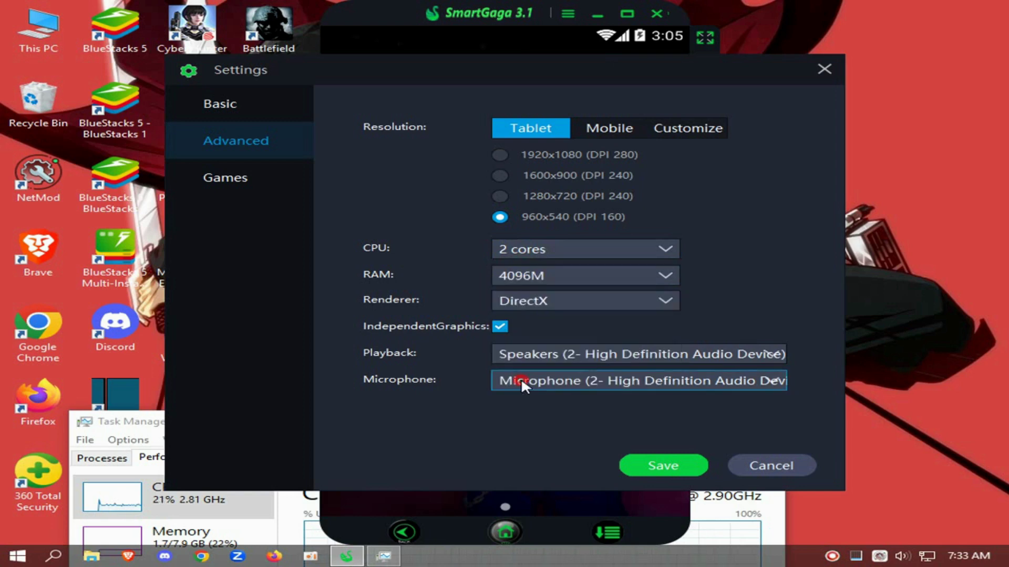
- Bring Task Manager into view and check the 8.0 GB memory and 2-core Pentium G645 CPU
click(133, 427)
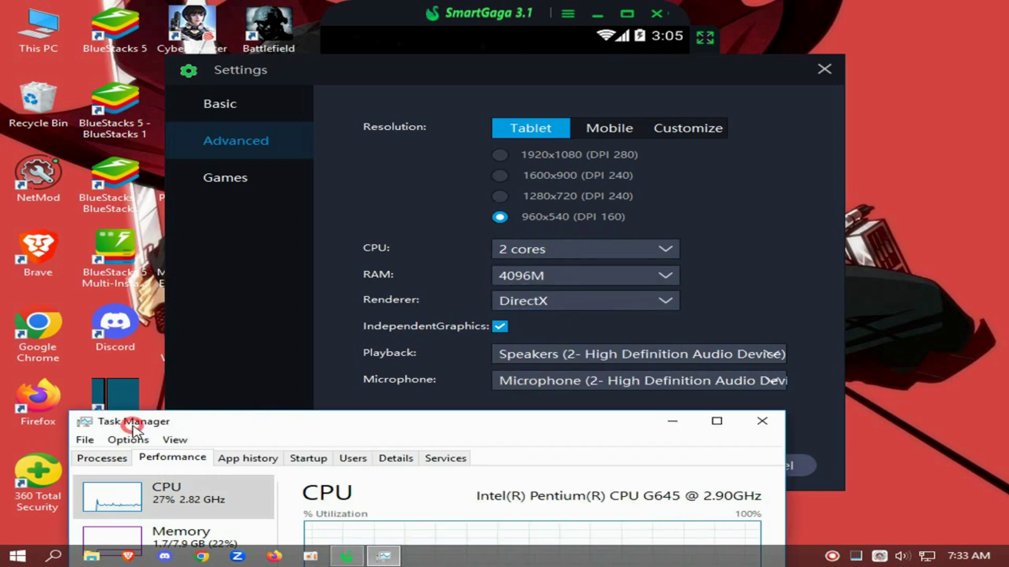
mouse_move(321, 435)
mouse_down()
mouse_move(570, 363)
mouse_move(657, 293)
mouse_move(412, 294)
mouse_up()
click(213, 418)
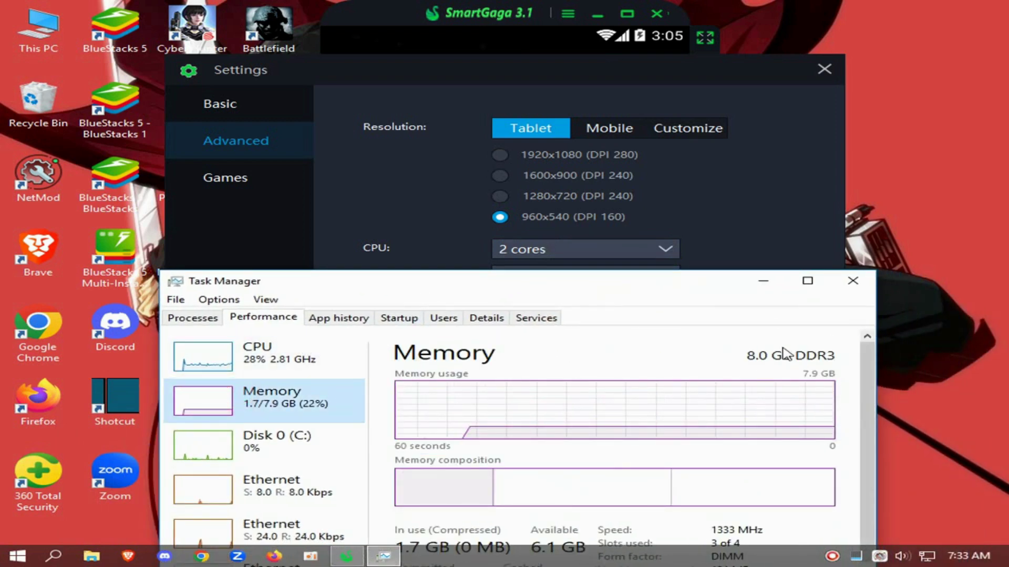
drag(663, 292, 651, 286)
click(280, 352)
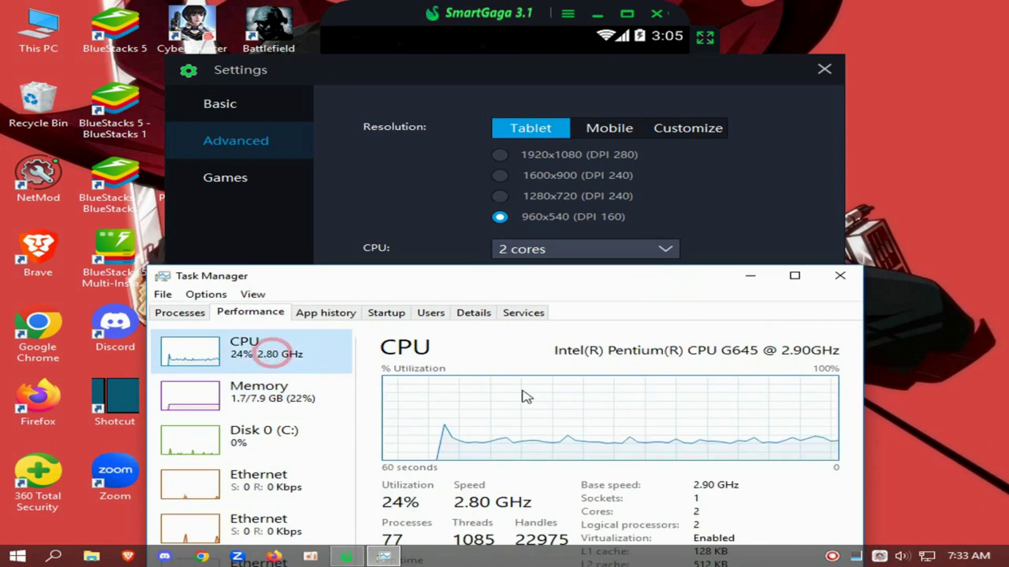
drag(552, 295, 537, 213)
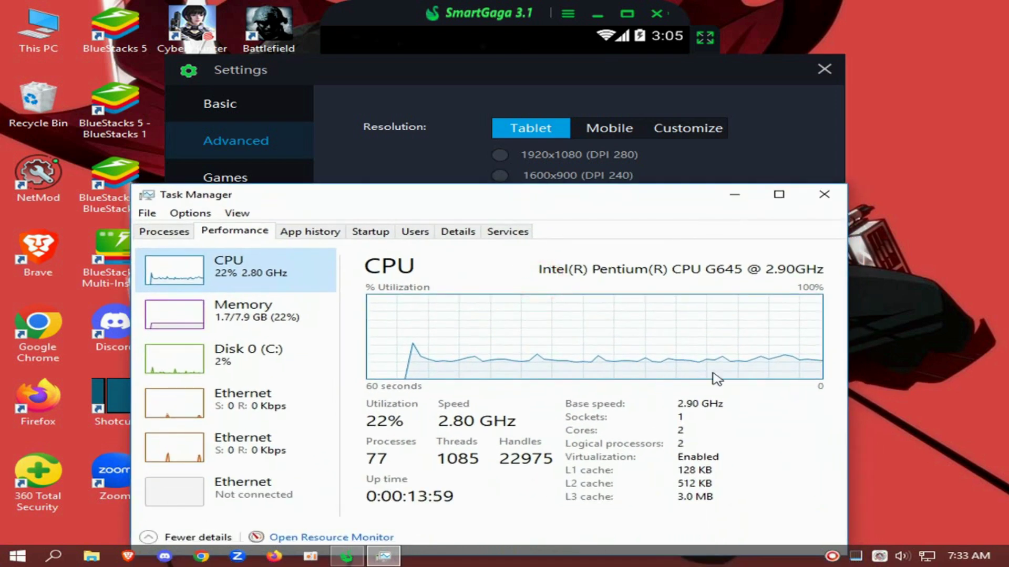
- Close Task Manager, switch the renderer to OpenGL, save, and reboot the emulator
click(825, 192)
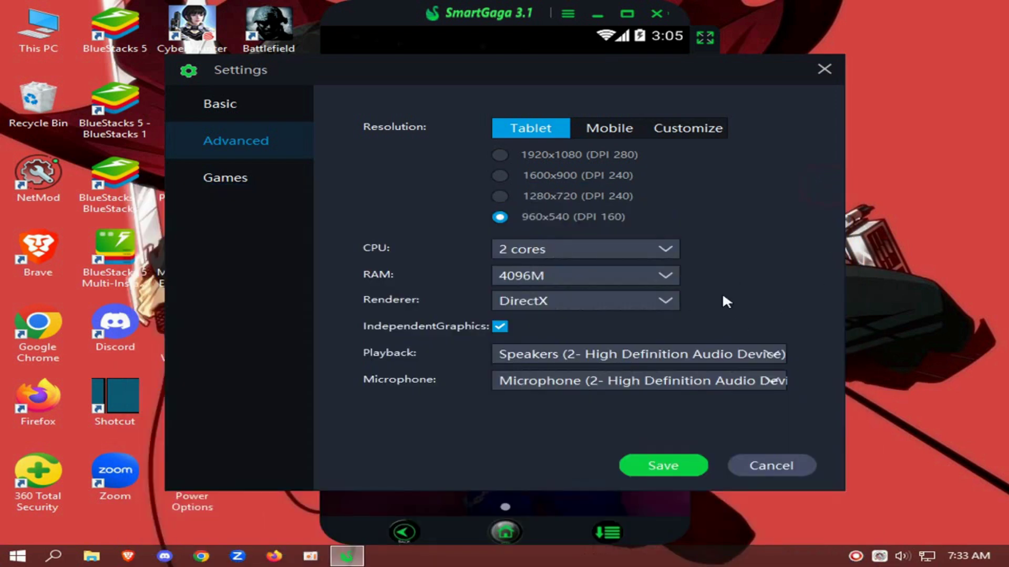
click(532, 298)
click(531, 325)
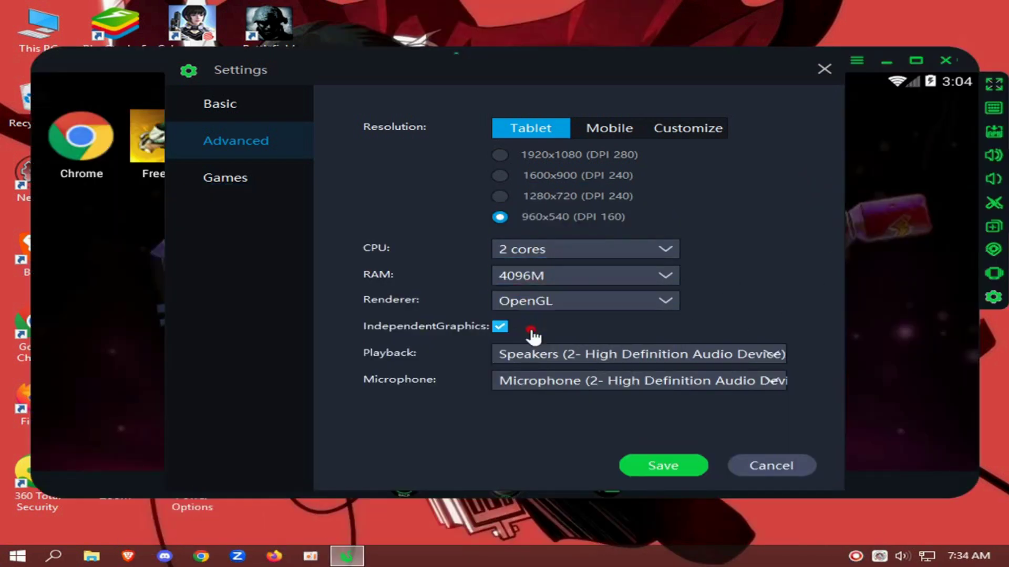
click(543, 302)
click(525, 321)
click(647, 464)
click(580, 333)
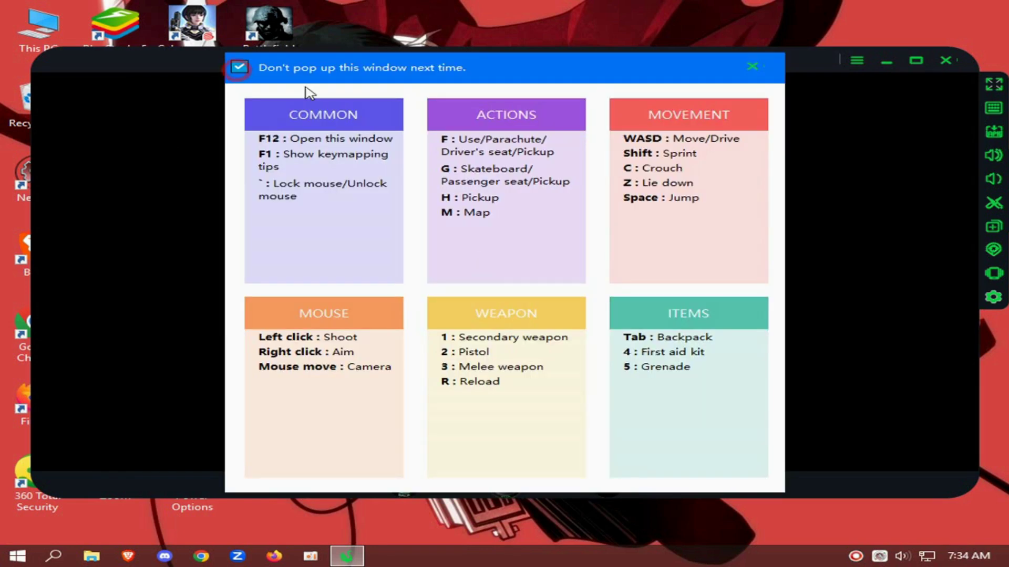
- Dismiss the key-mapping tips and sign-in options, then open Free Fire's settings from the lobby
click(757, 65)
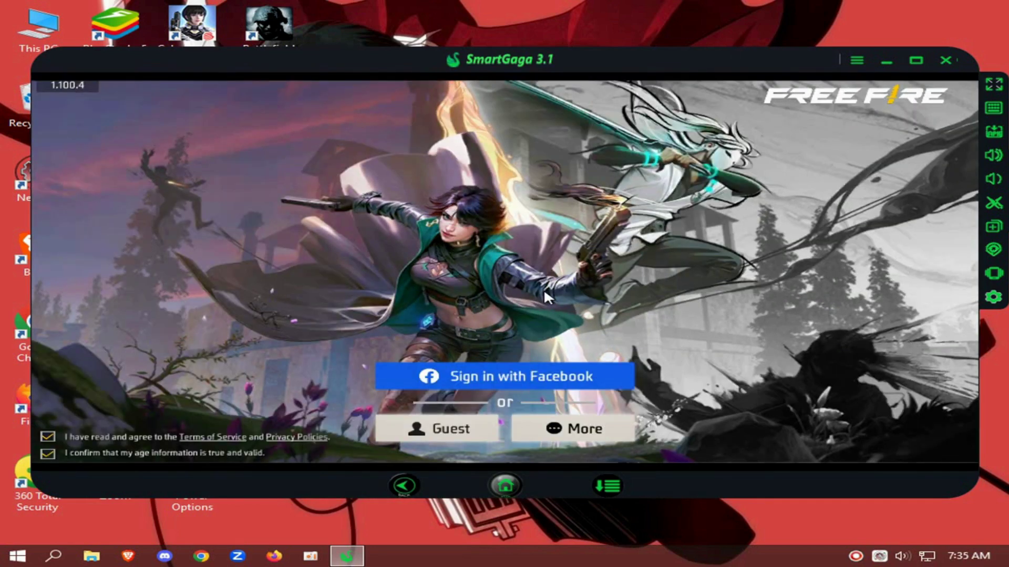
click(594, 441)
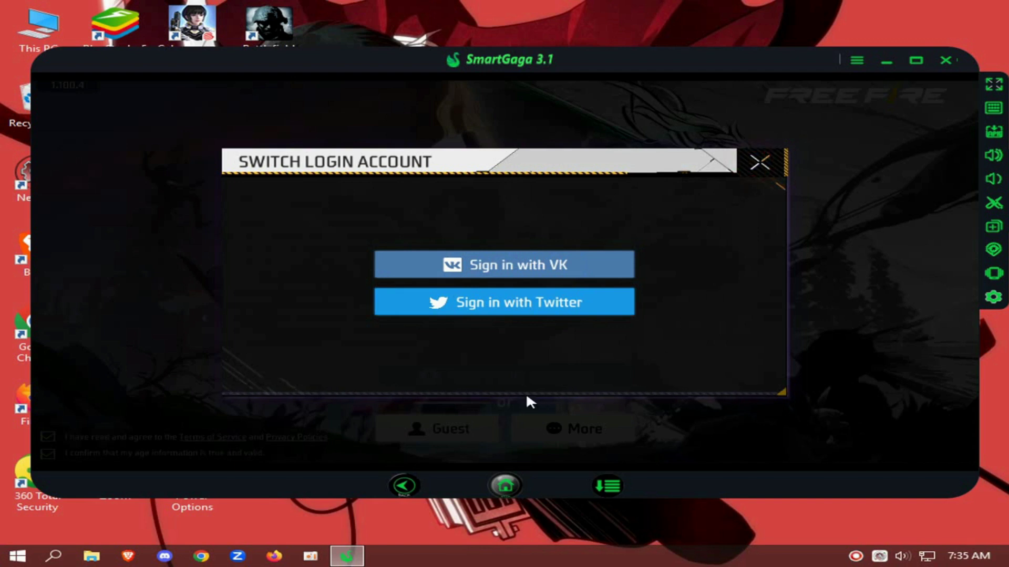
click(403, 485)
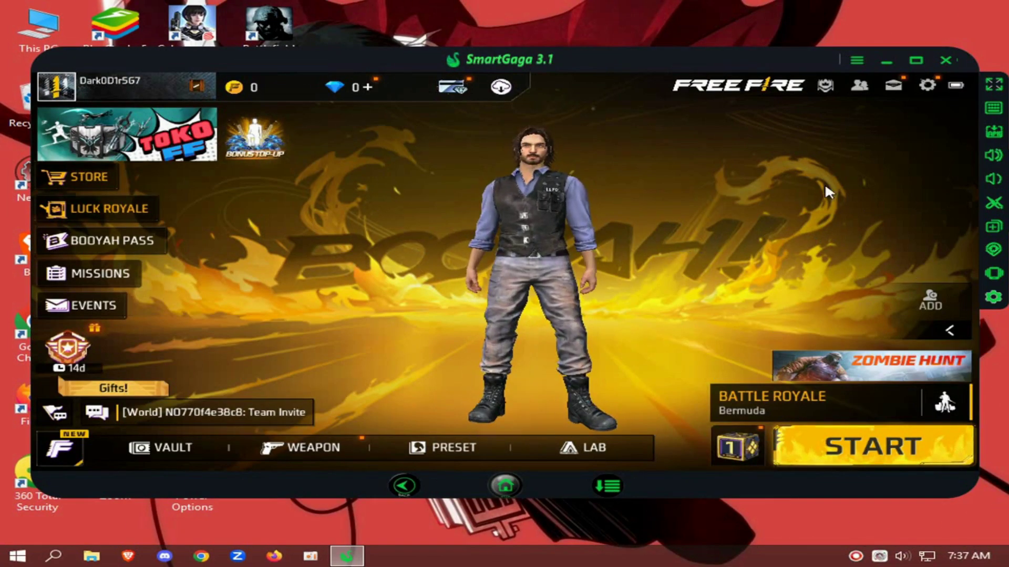
click(929, 86)
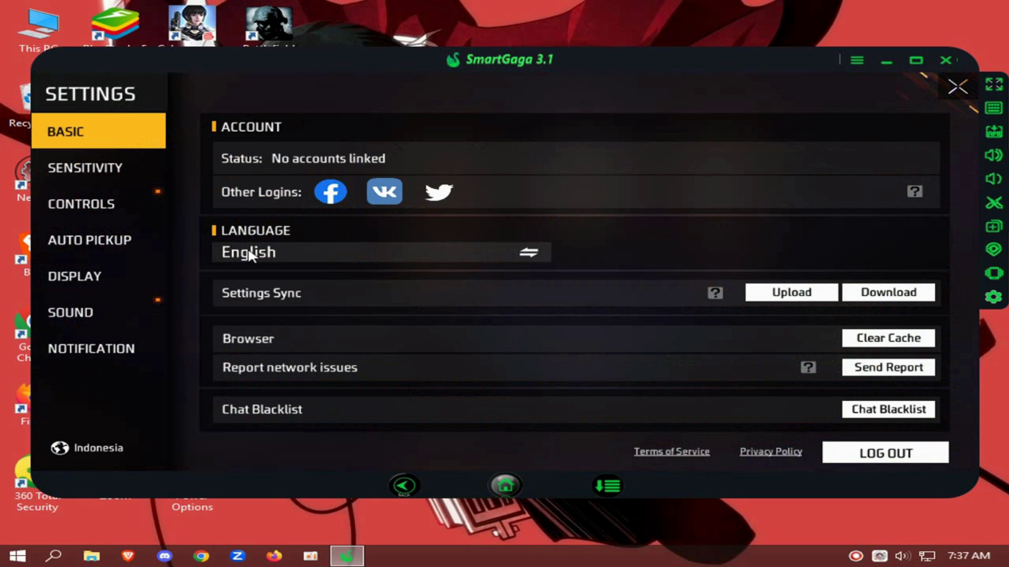
- Turn Quick Weapon Switch on under Controls and open the CUSTOM HUD on Preset 1
click(101, 305)
click(63, 278)
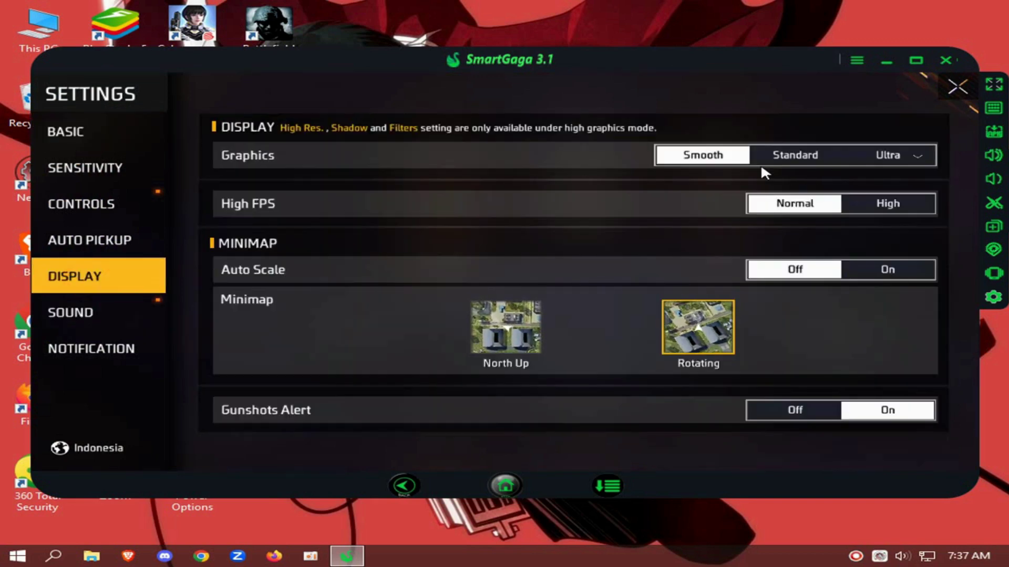
click(73, 204)
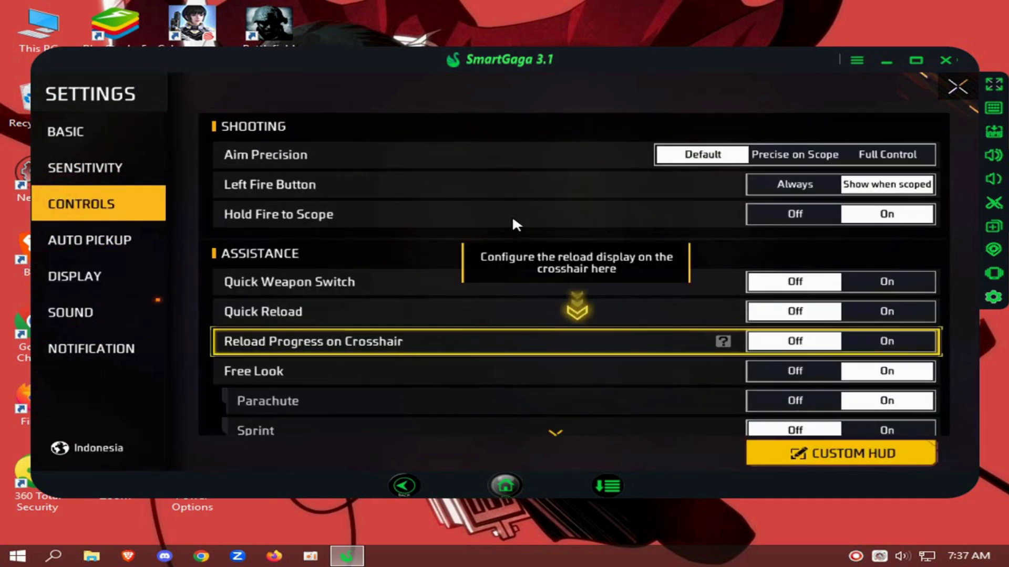
click(880, 285)
scroll(930, 331, down, 5)
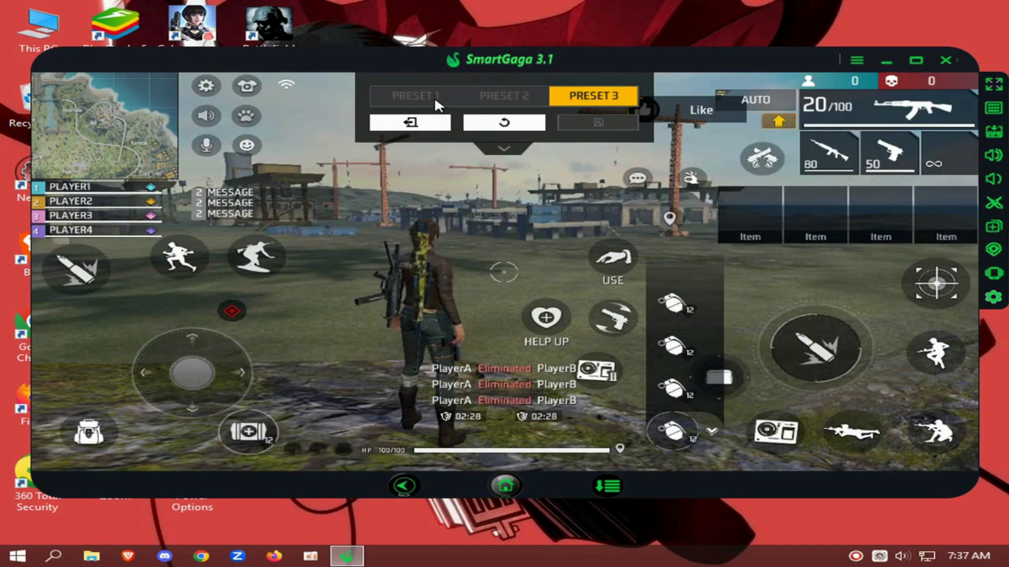
click(434, 101)
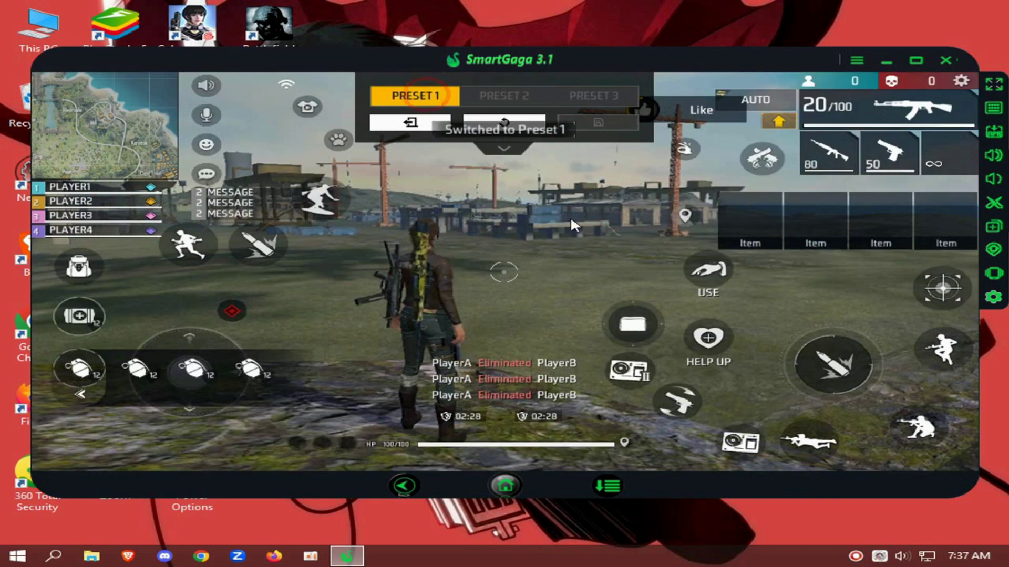
- Give the shoot-view key DontLoop True, X sensitivity 0.5, Y sensitivity 0.7, and save the keymapping
click(993, 108)
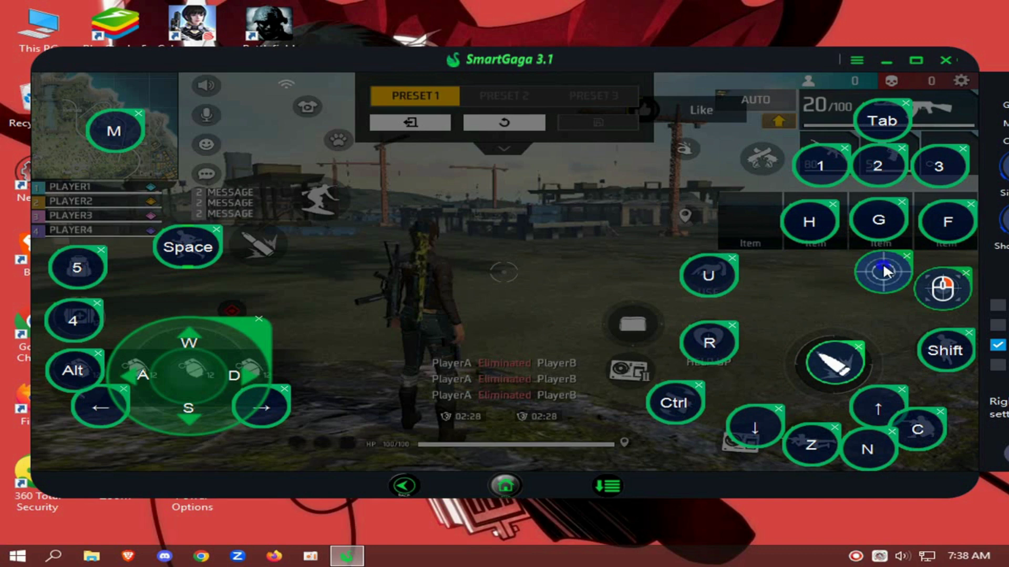
click(887, 272)
drag(672, 62, 372, 43)
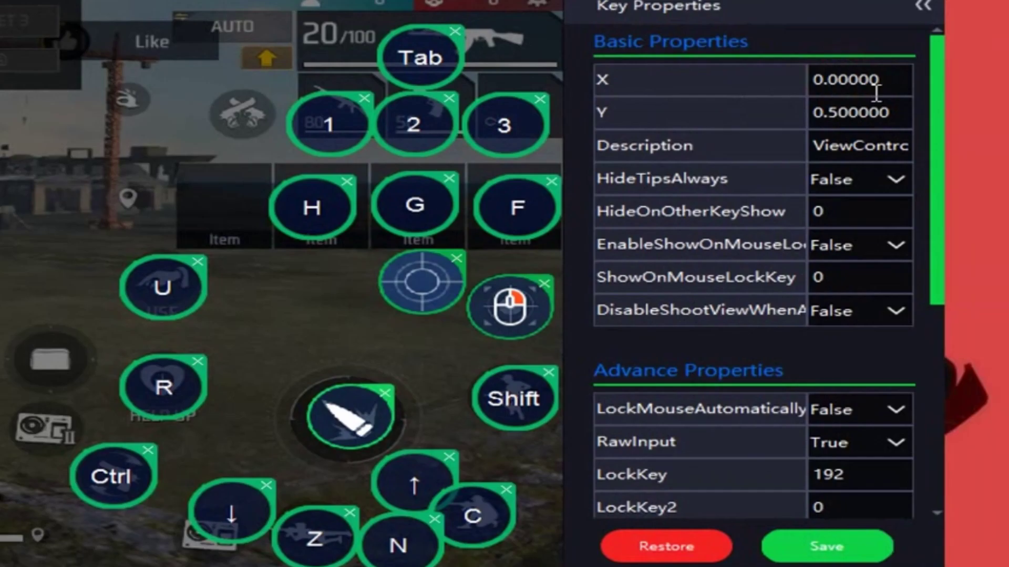
mouse_move(945, 132)
mouse_down()
mouse_move(941, 171)
mouse_move(822, 326)
mouse_up()
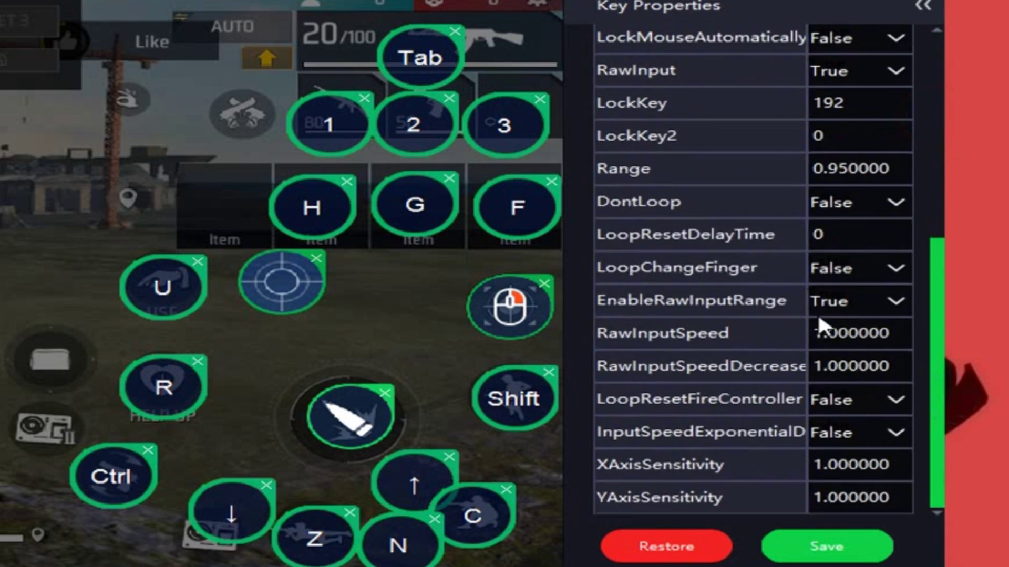
click(839, 206)
click(839, 248)
text(0.700000)
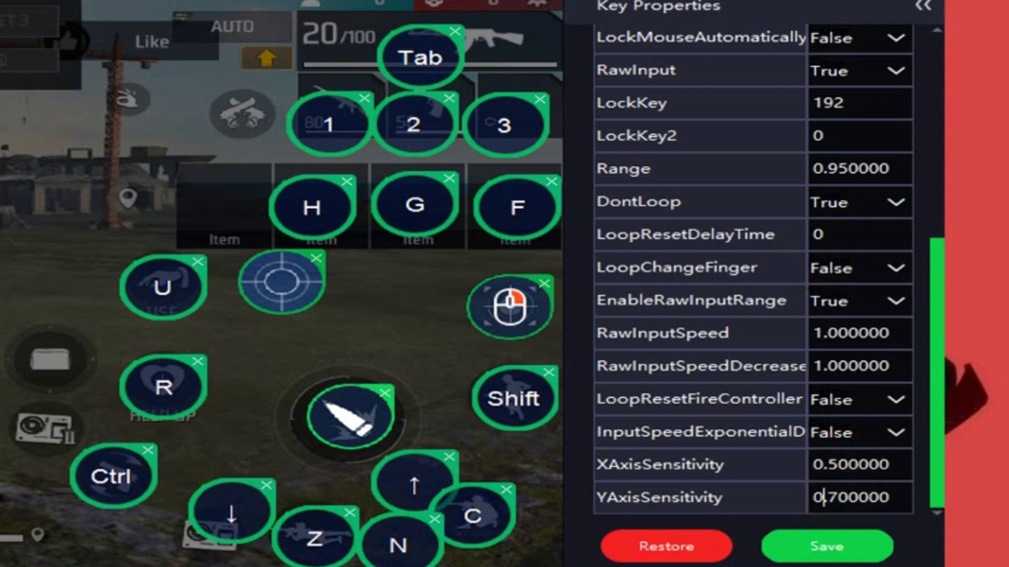
click(847, 549)
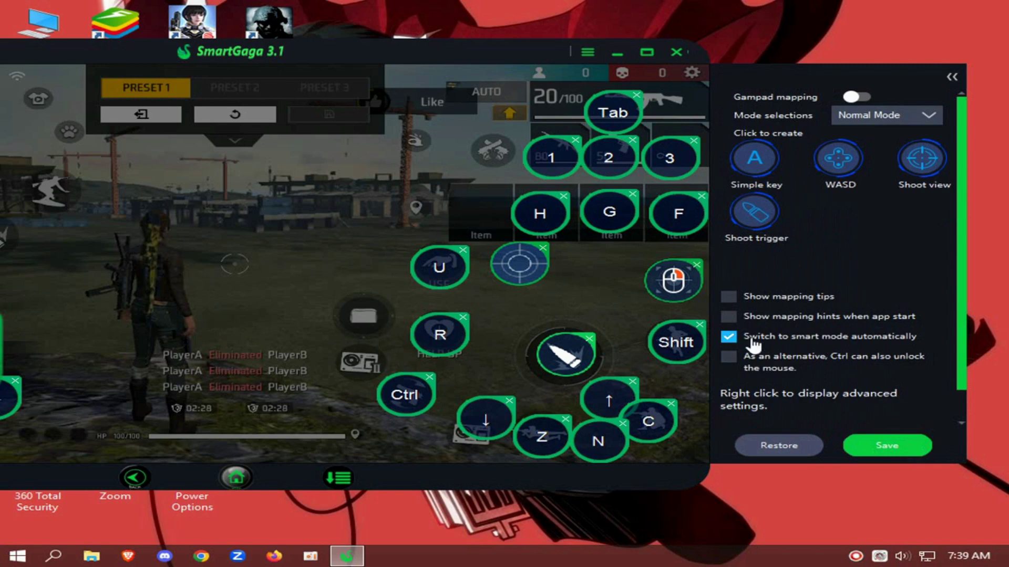
click(889, 442)
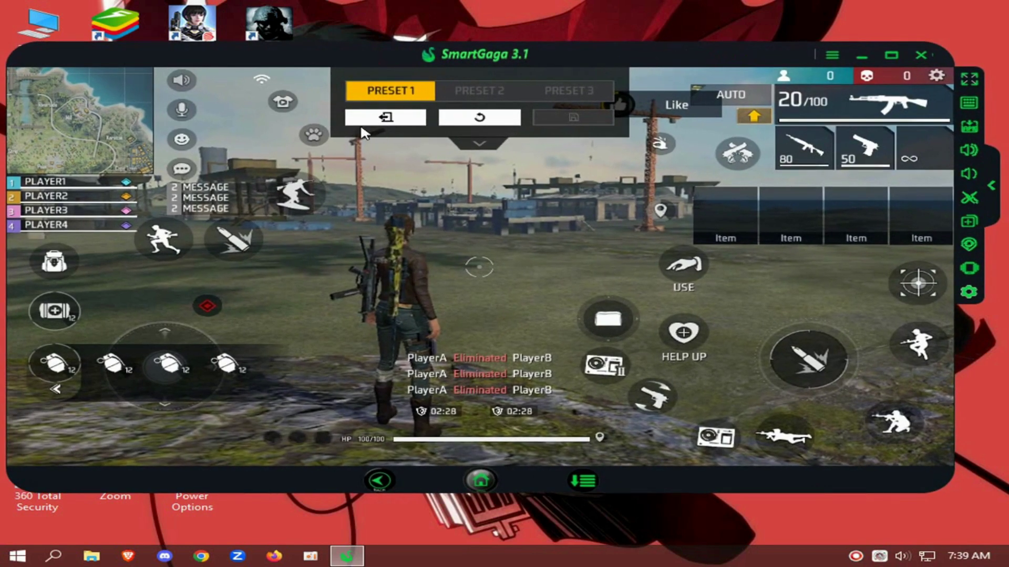
- Leave the custom HUD and Settings, then start Battle Royale matchmaking on Bermuda
click(386, 111)
click(933, 80)
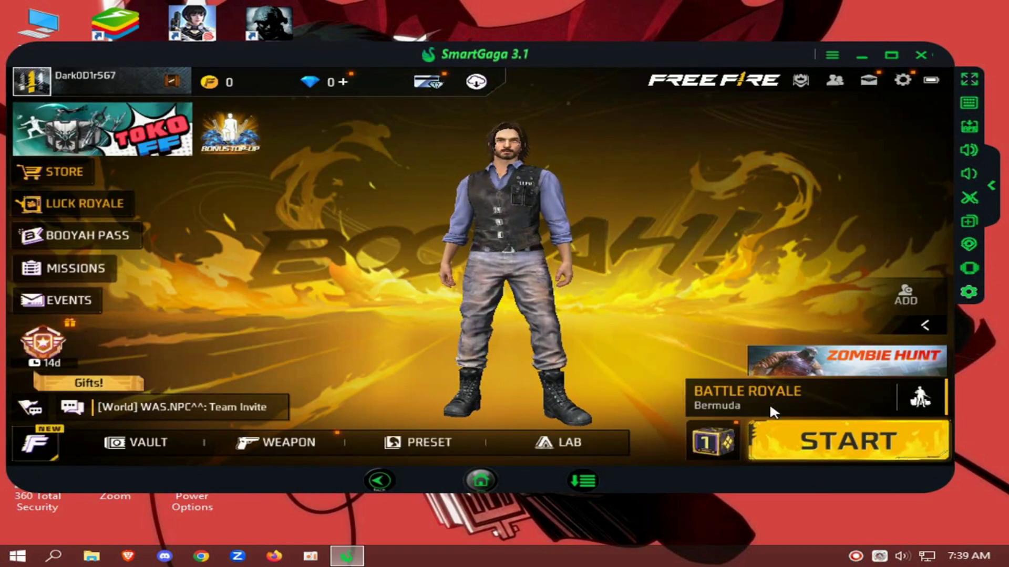
click(822, 440)
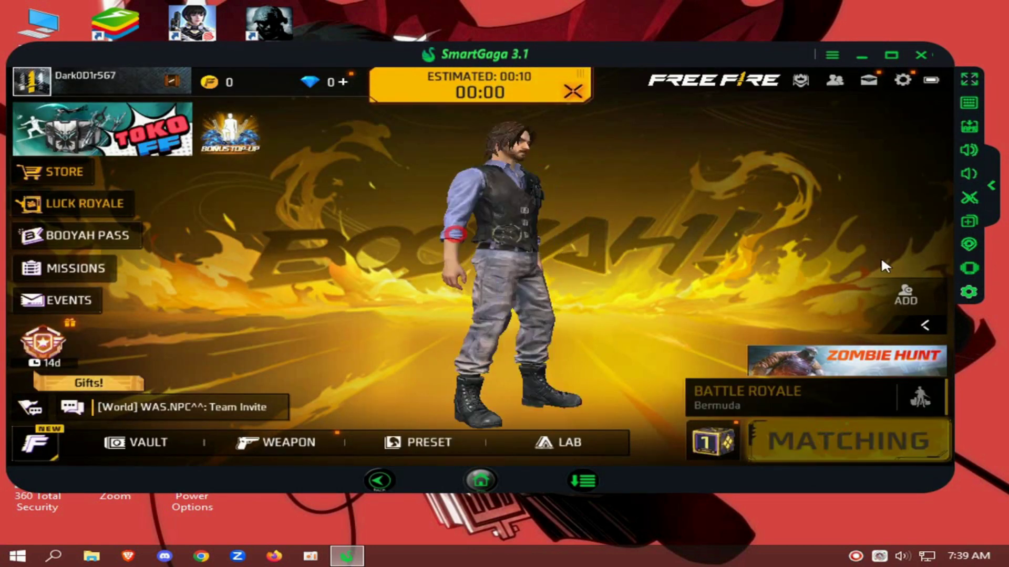